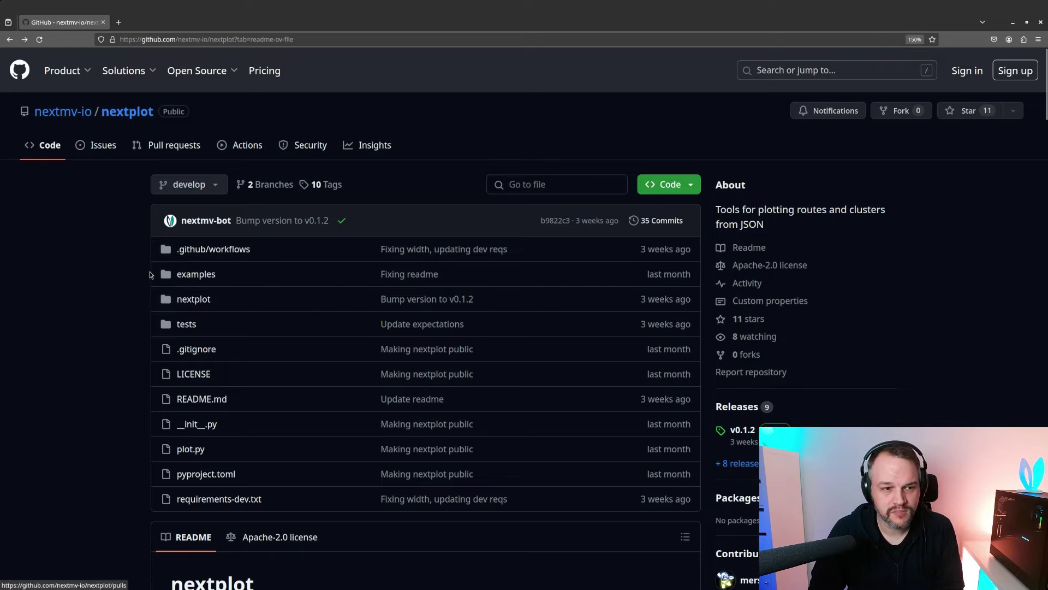
Step: Scroll the nextplot README, selecting the pip install nextplot command, down to the JSON route example
scroll(133, 277, down, 8)
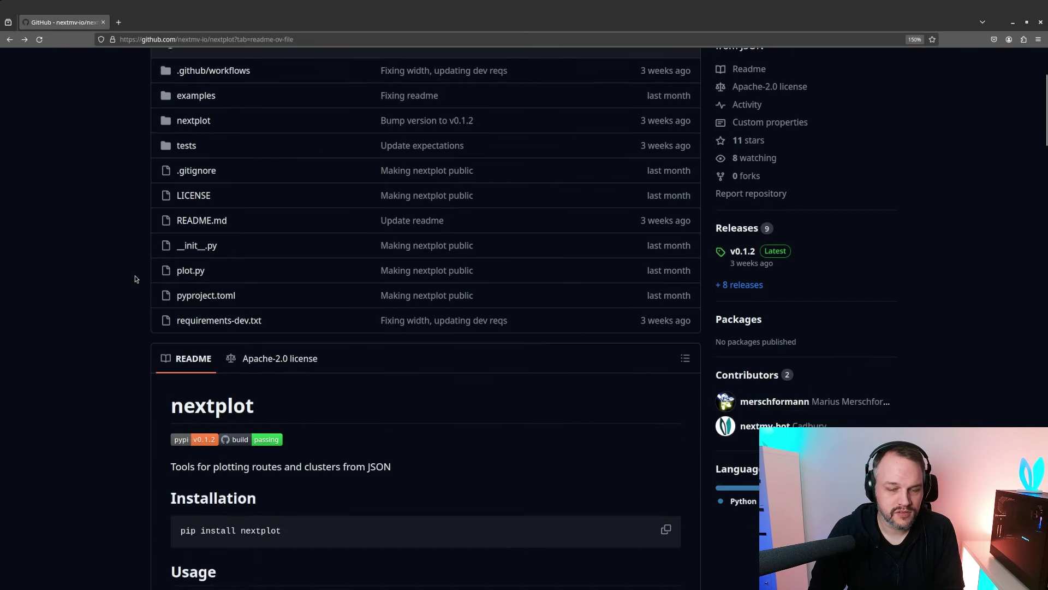
drag(181, 229, 279, 233)
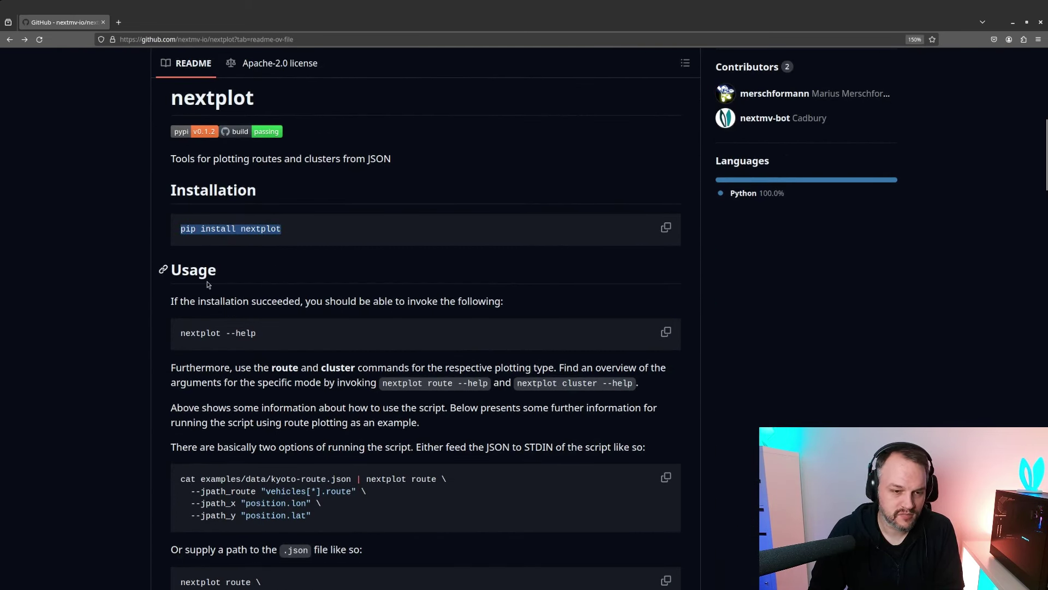
scroll(169, 315, down, 2)
scroll(169, 320, down, 1)
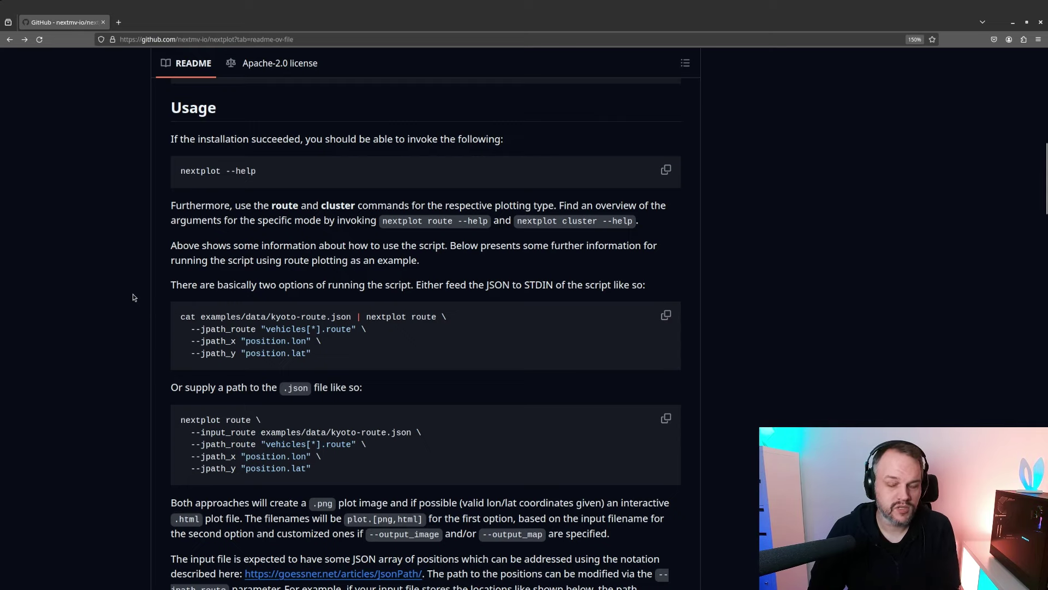
scroll(143, 295, down, 1)
scroll(143, 297, down, 6)
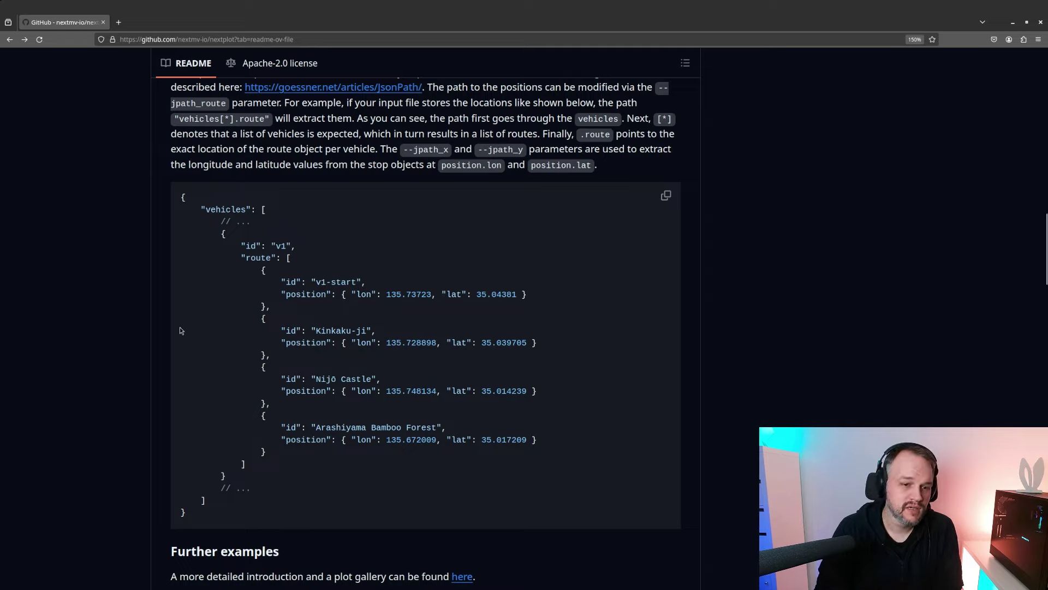
Step: Highlight the v1-start coordinates and the keys position, route and vehicles, then scroll to the preview plot
drag(356, 295, 518, 295)
double_click(306, 294)
double_click(261, 256)
double_click(237, 210)
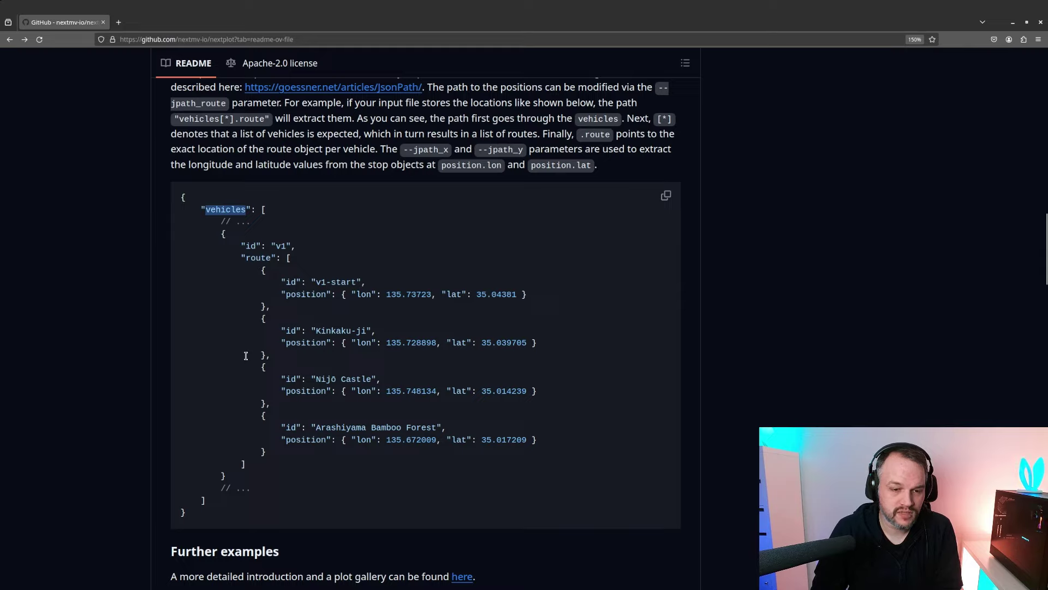
scroll(352, 312, down, 10)
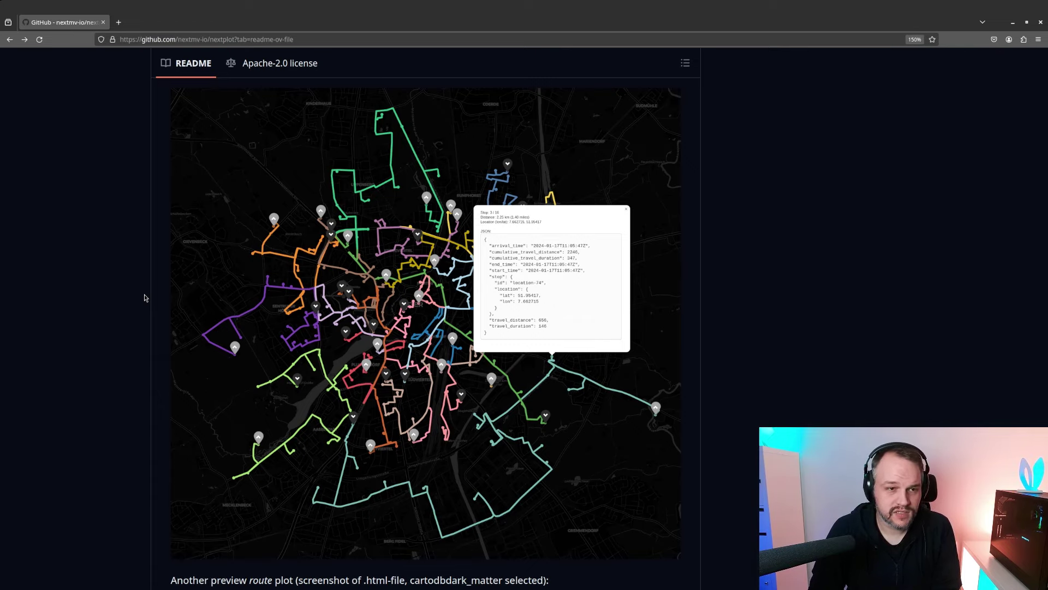
Step: Switch to the tmux terminal and run nextplot --help
key(super)
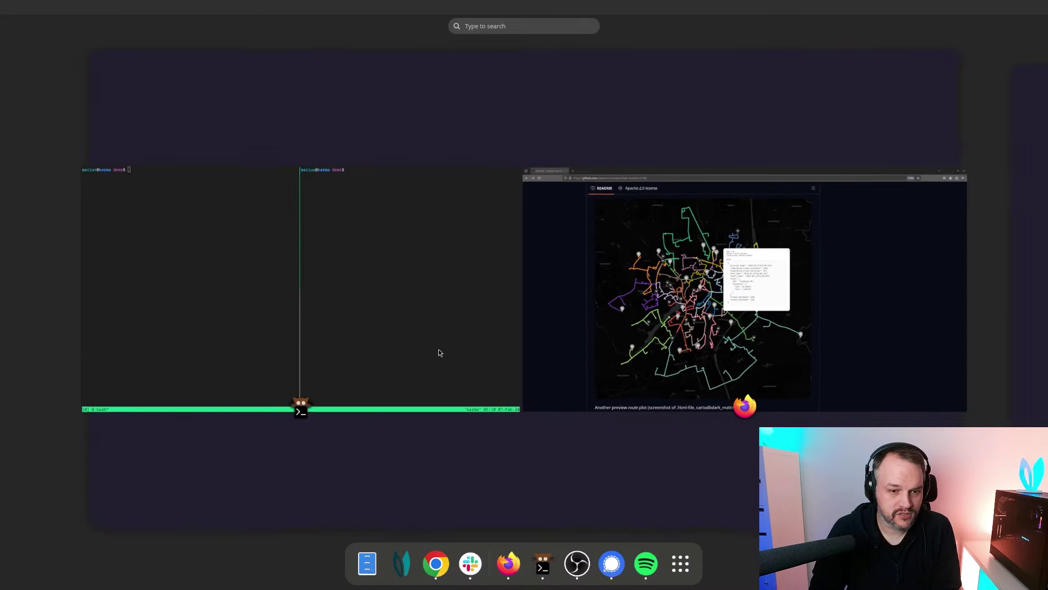
click(355, 336)
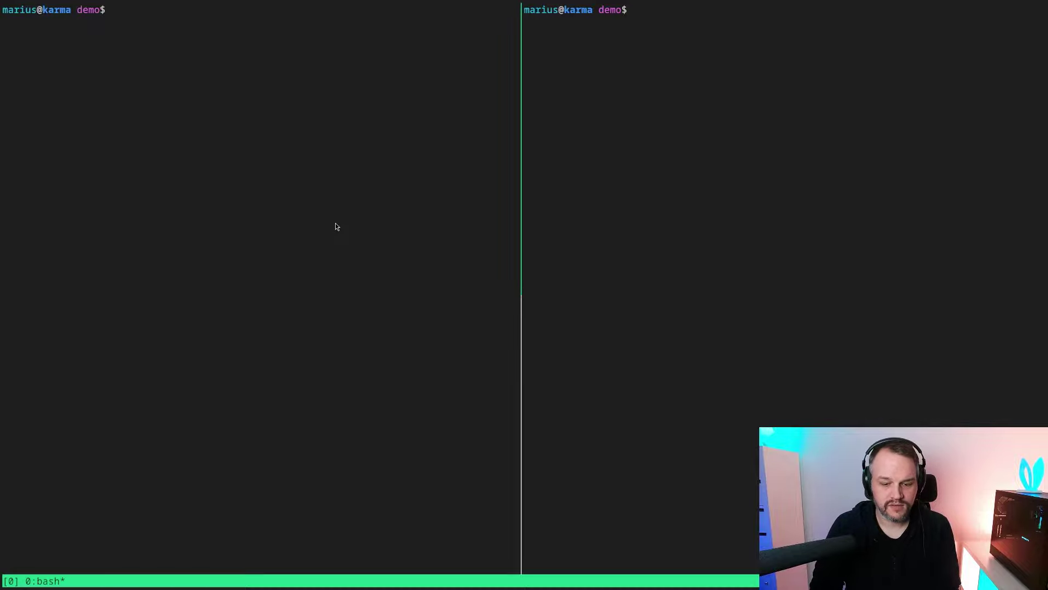
text(nextplot --help)
key(Return)
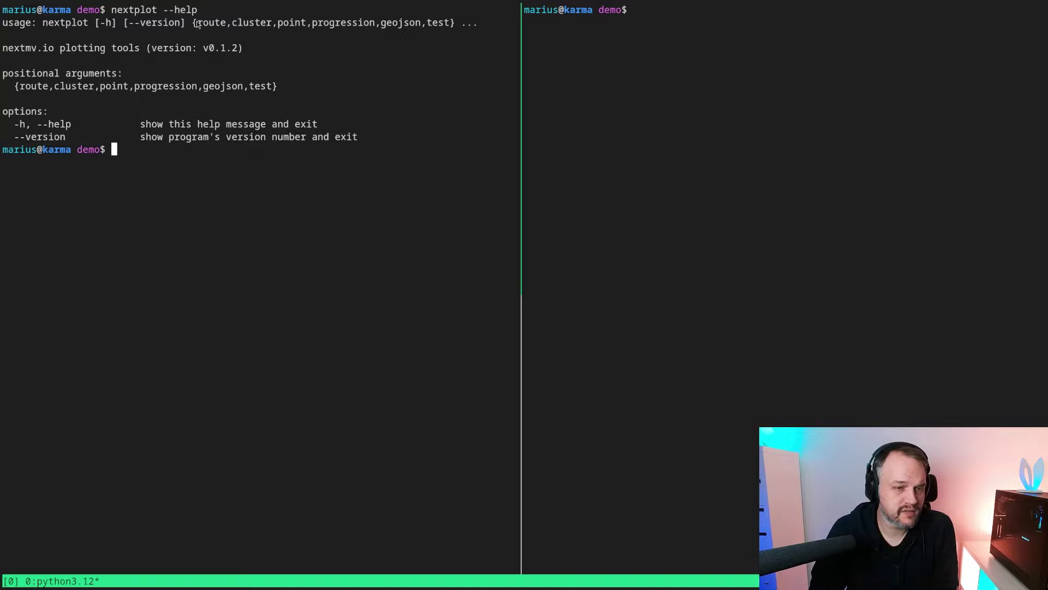
Step: Mark the route, progression, geojson and test subcommands in the help's usage line
drag(199, 24, 307, 29)
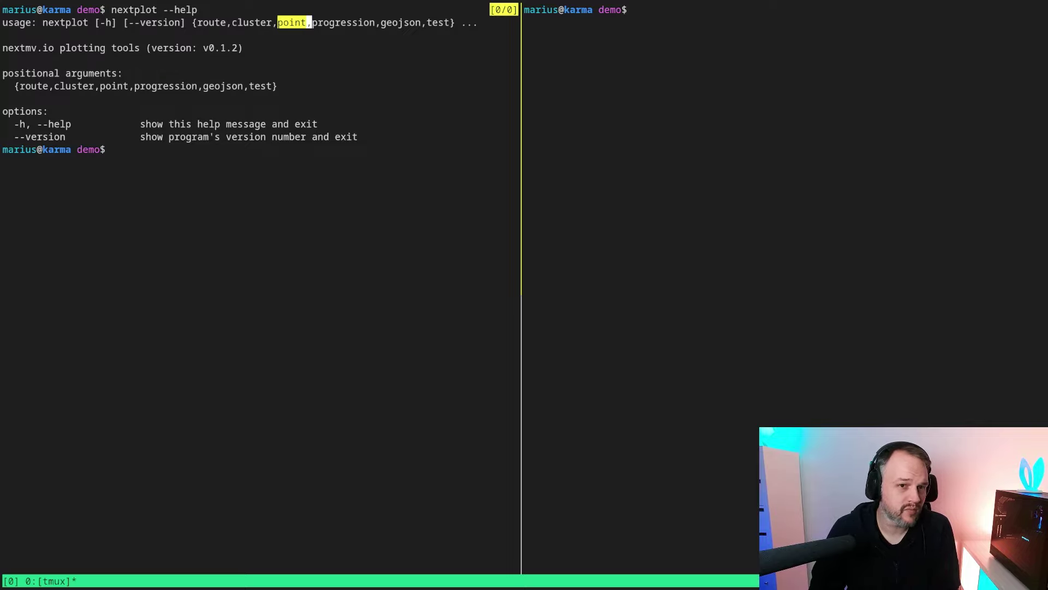
click(308, 29)
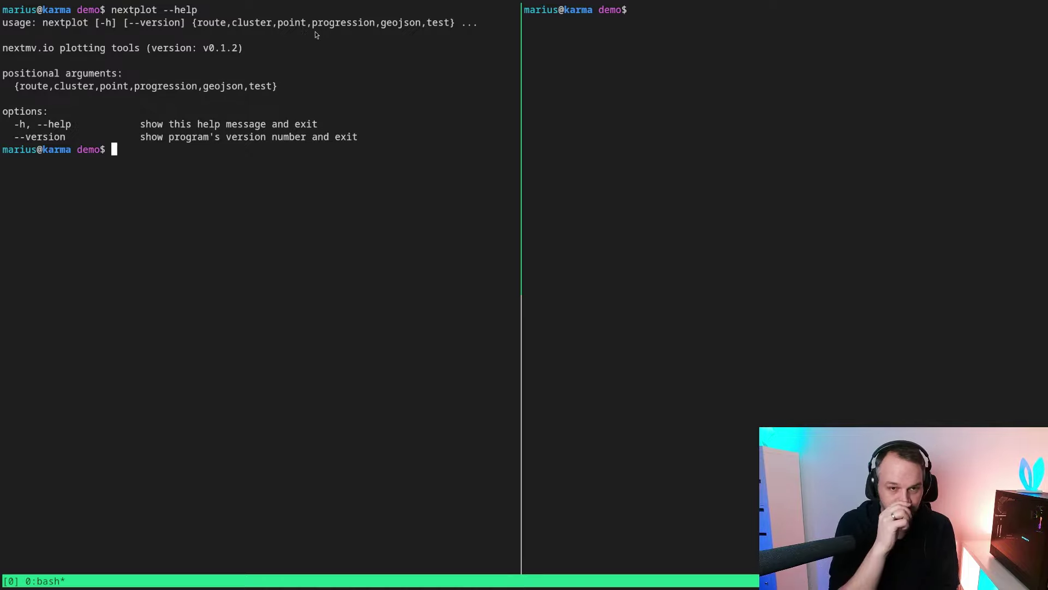
drag(313, 24, 376, 29)
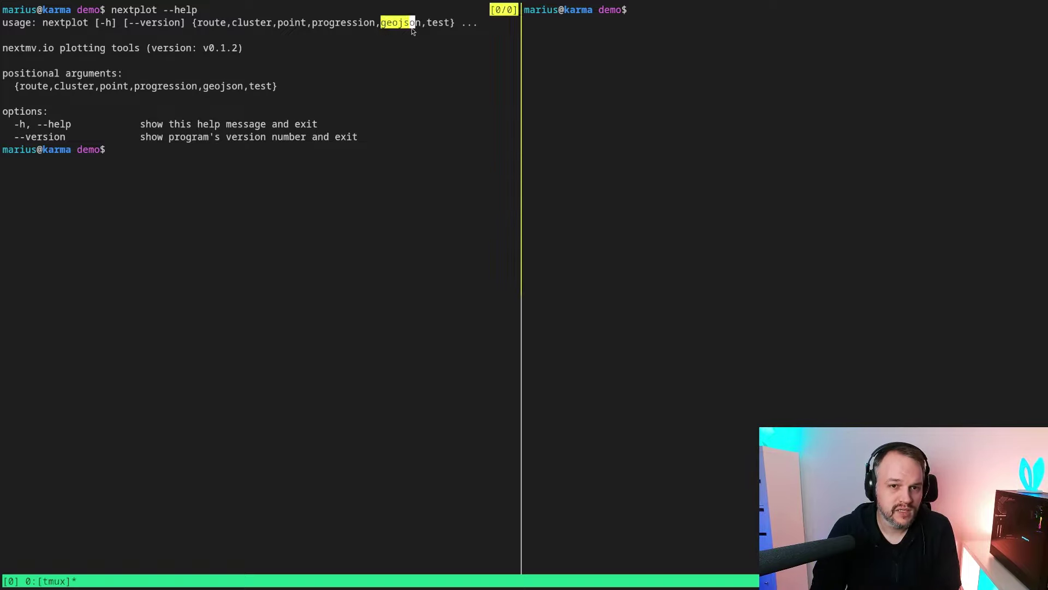
drag(413, 32, 422, 30)
double_click(437, 23)
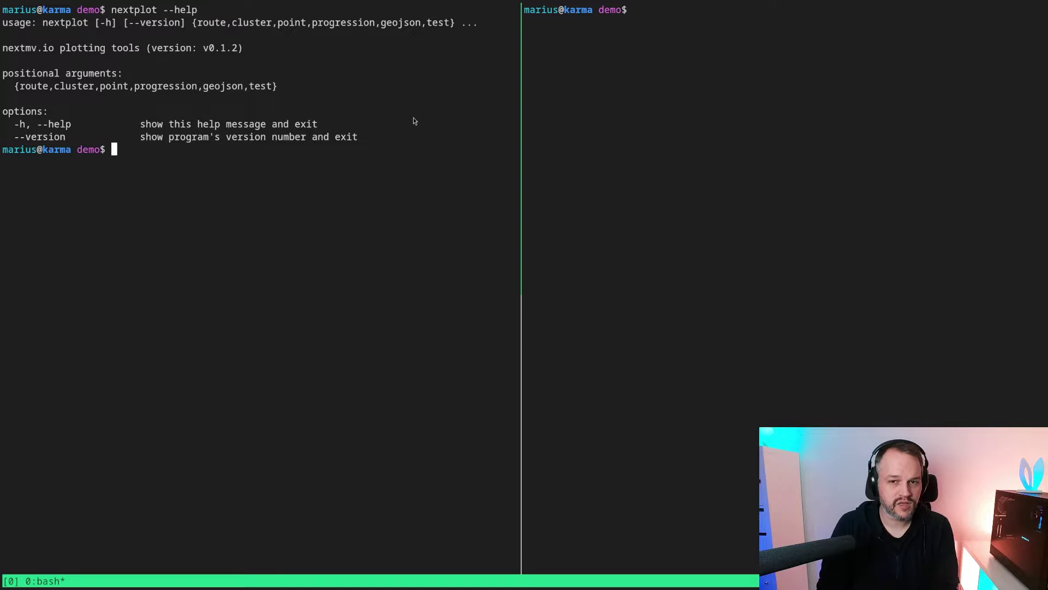
Step: In the right pane, view solution.json with bat and scroll to vehicle-1's route stops
key(ctrl+b)
key(o)
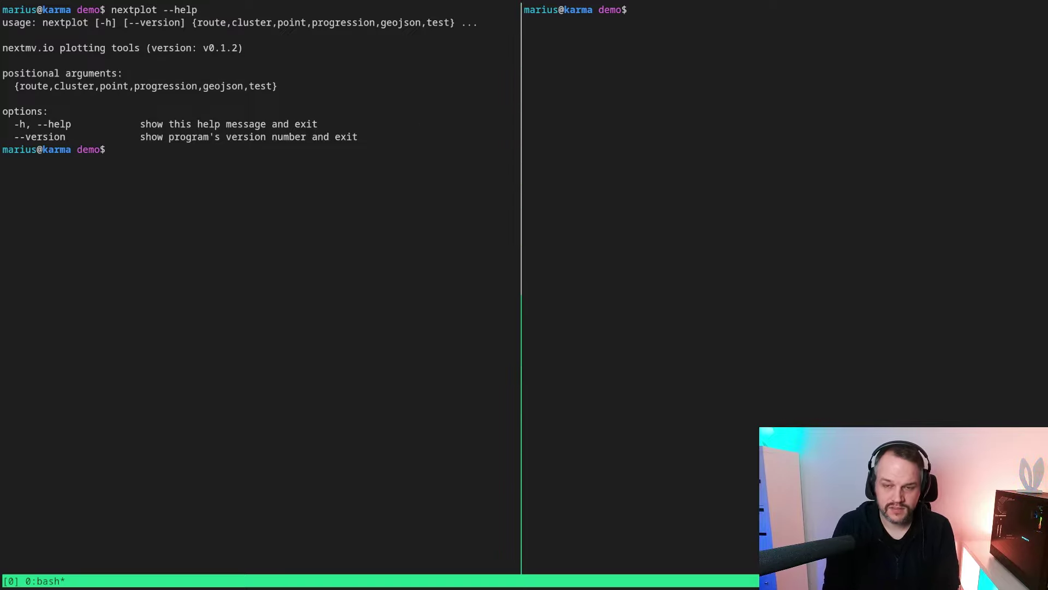
text(bat solution.json)
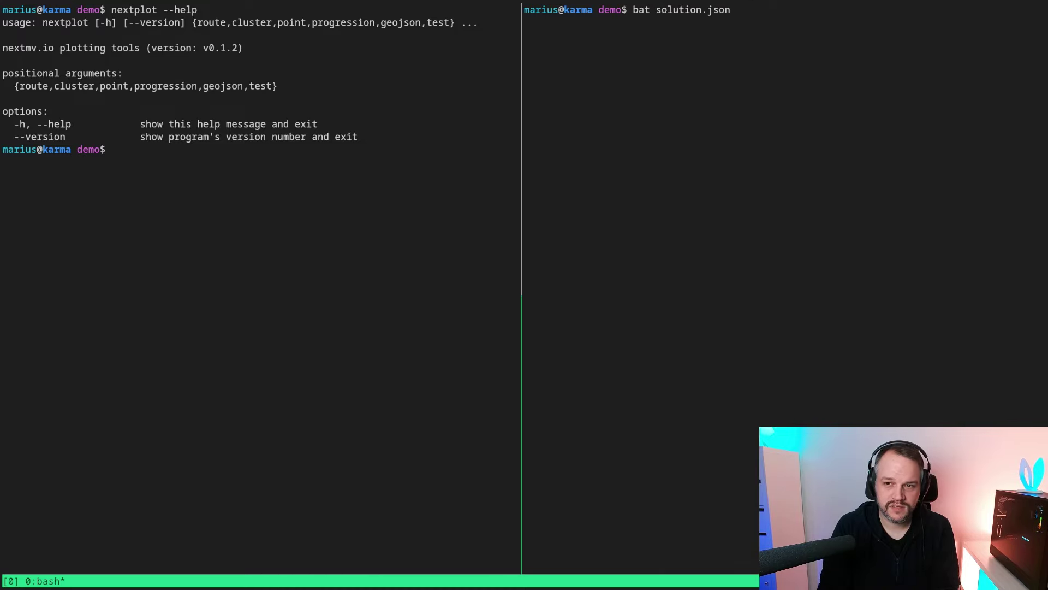
key(Return)
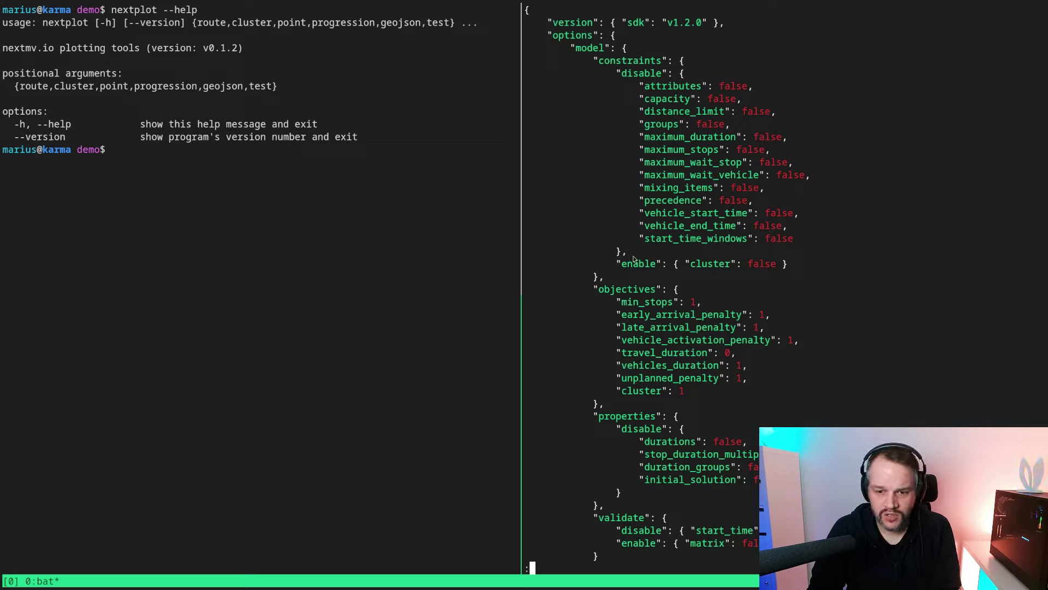
scroll(773, 226, down, 10)
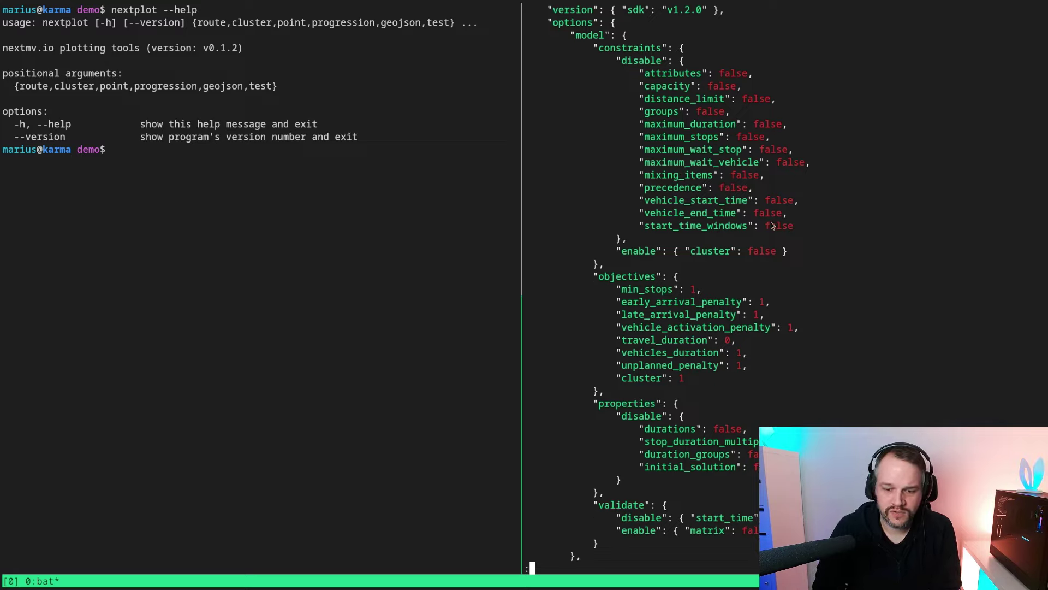
scroll(772, 226, down, 7)
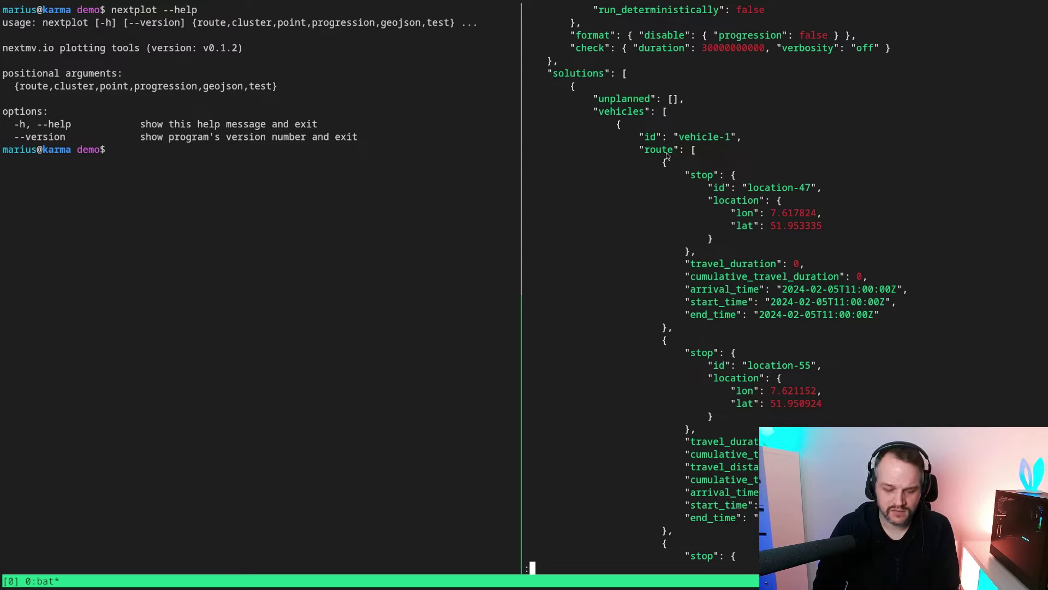
Step: In the left pane, start a multi-line nextplot route command with --input_route solution.json
key(ctrl+b)
key(Left)
text(nextplot )
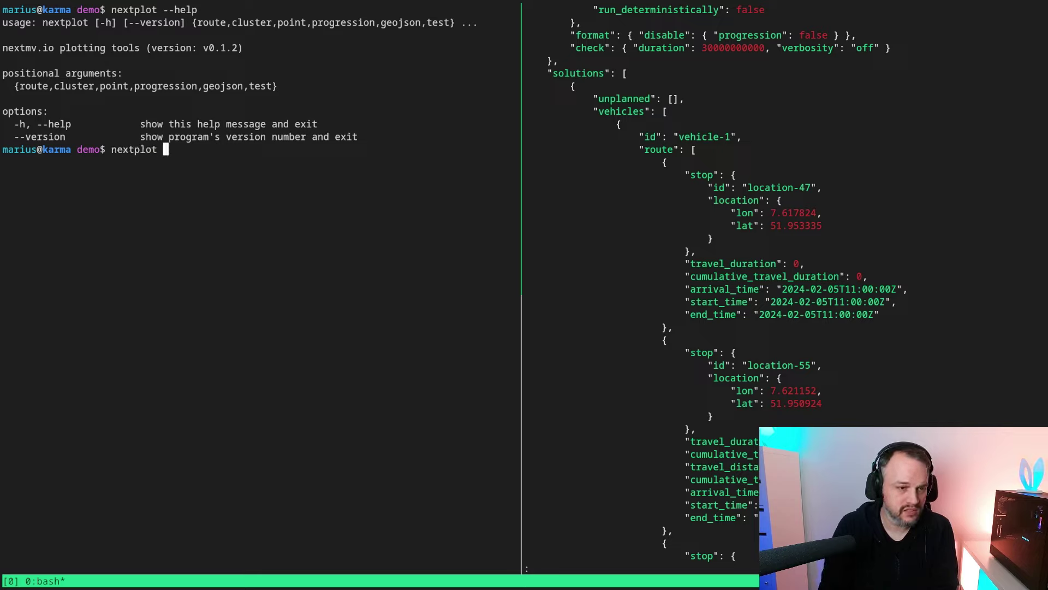
text(route )
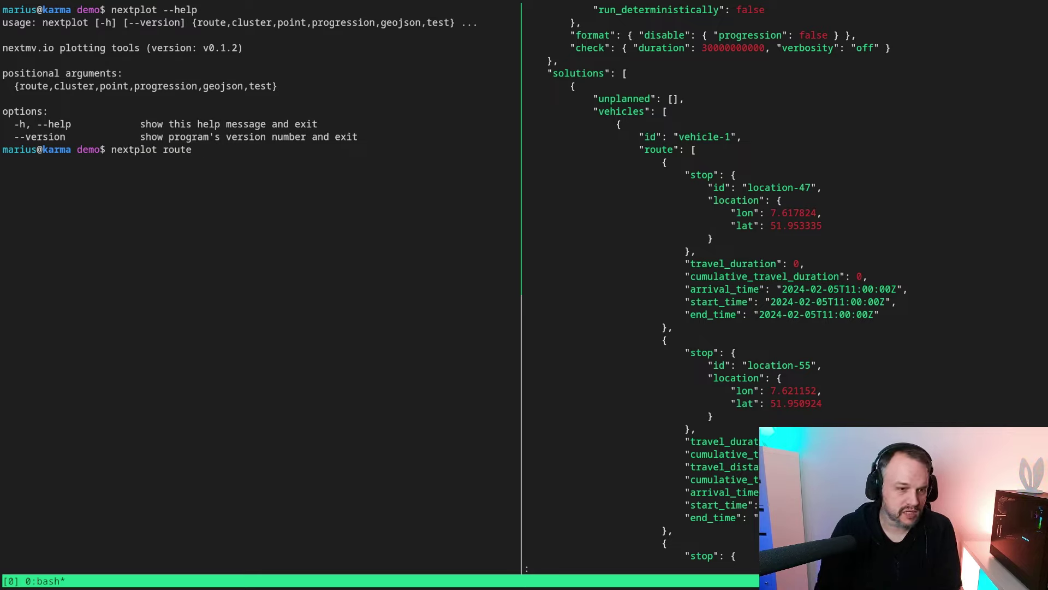
text(\)
key(Return)
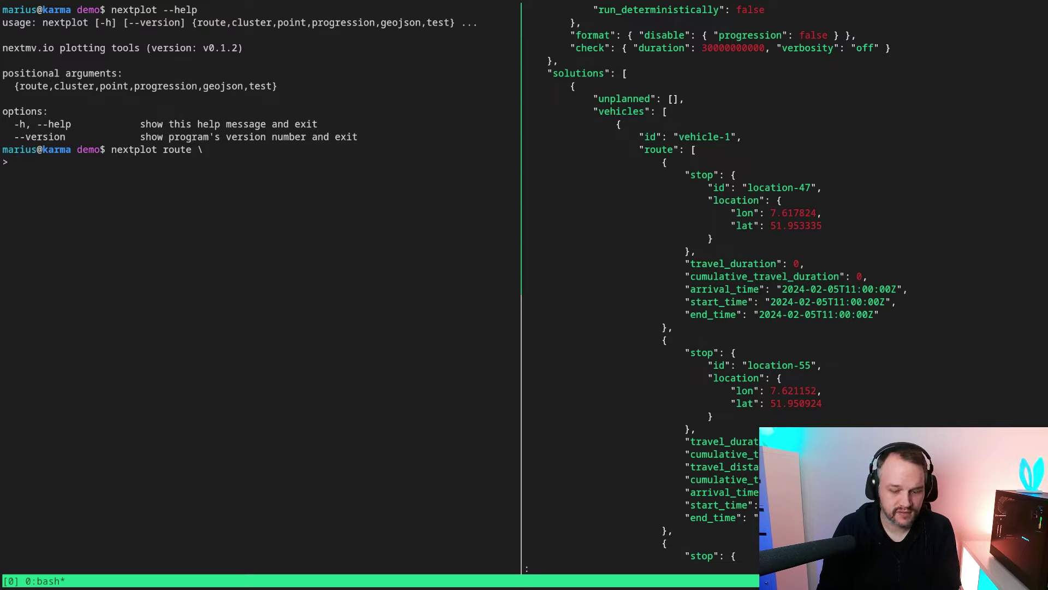
text(--input_route solution.json \)
key(Return)
Step: Add --jpath_route "solutions[-1].vehicles[*].route" as the next continuation line
text(--jpath_route "")
key(Left)
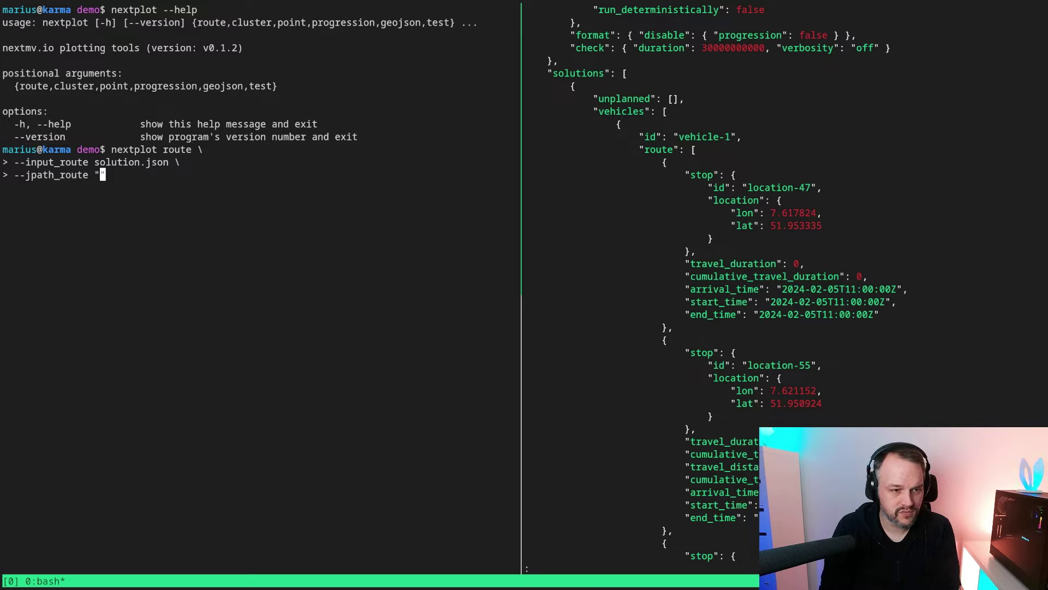
text(solutions[])
key(Left)
text(-1)
key(Right)
text(.)
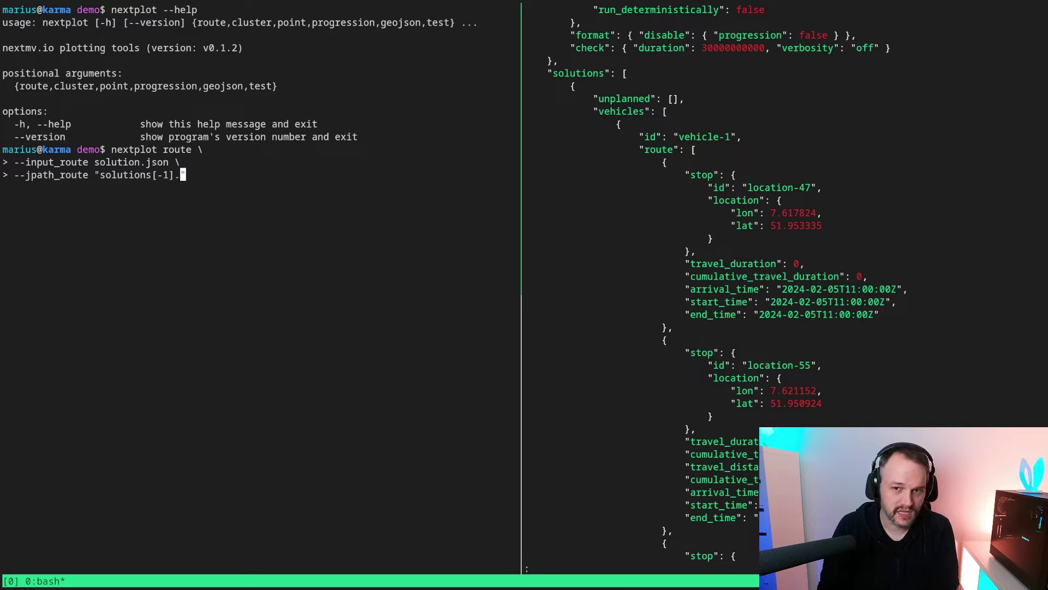
text(vehicles)
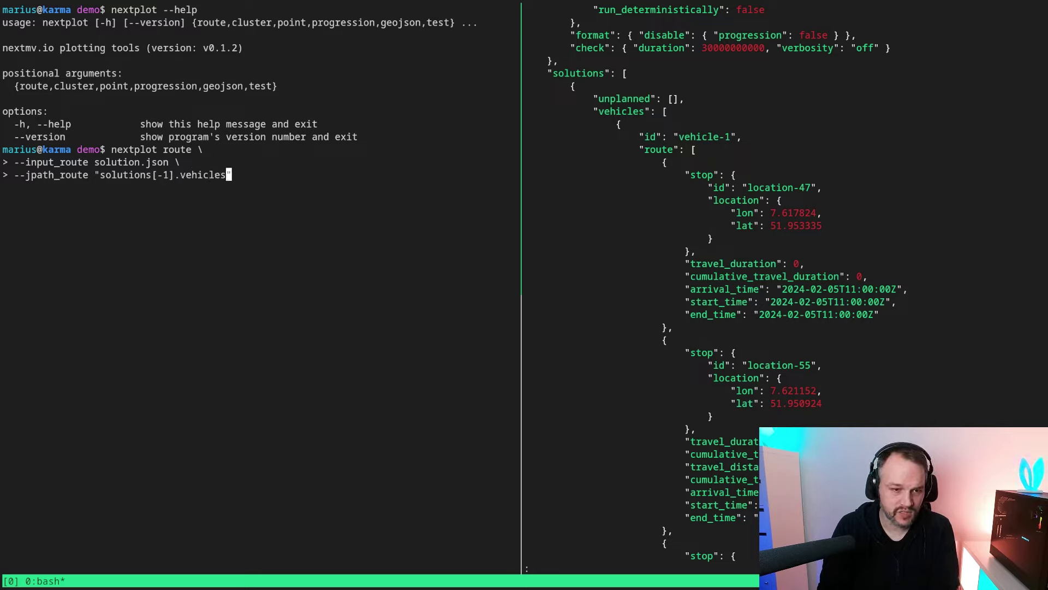
text([*])
key(Left)
text(*)
key(Right)
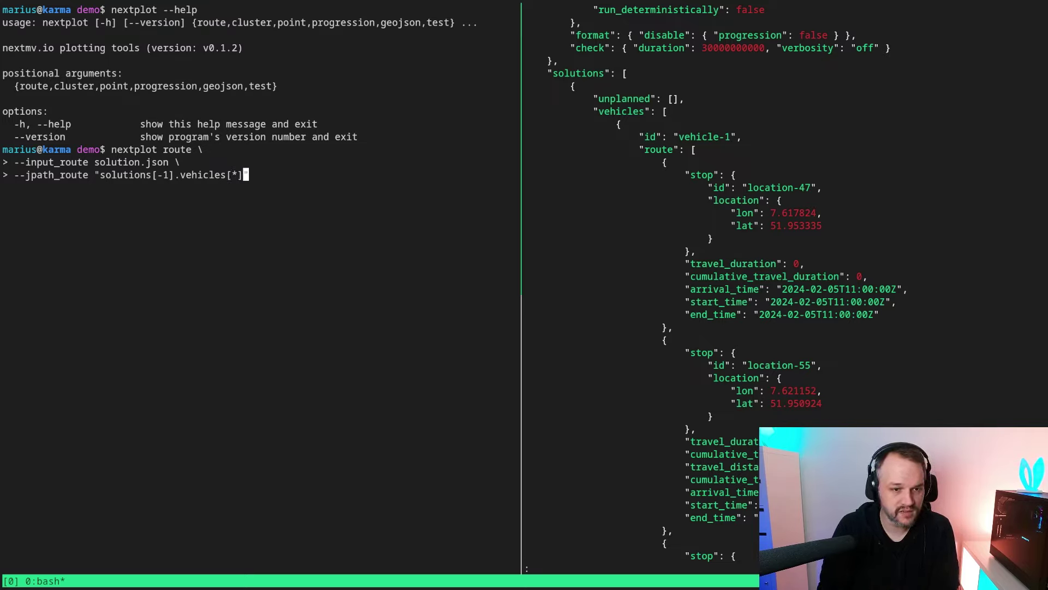
text(.route)
key(Right)
text(\)
key(Return)
Step: Add --jpath_x "stop.location.lon" and --jpath_y "stop.location.lat", then run the command
text(--jpath_x )
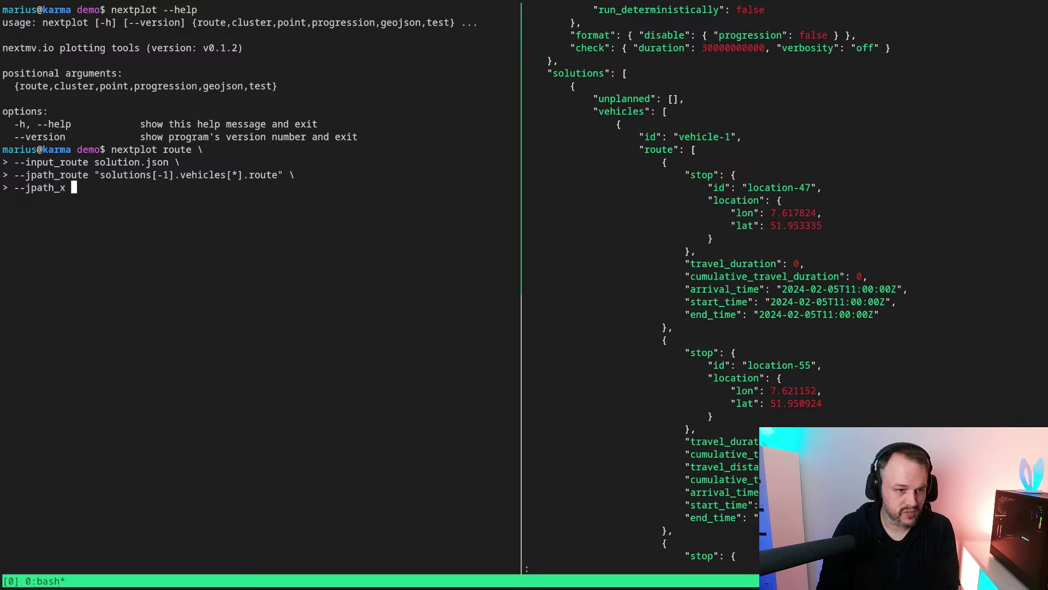
text("")
key(Left)
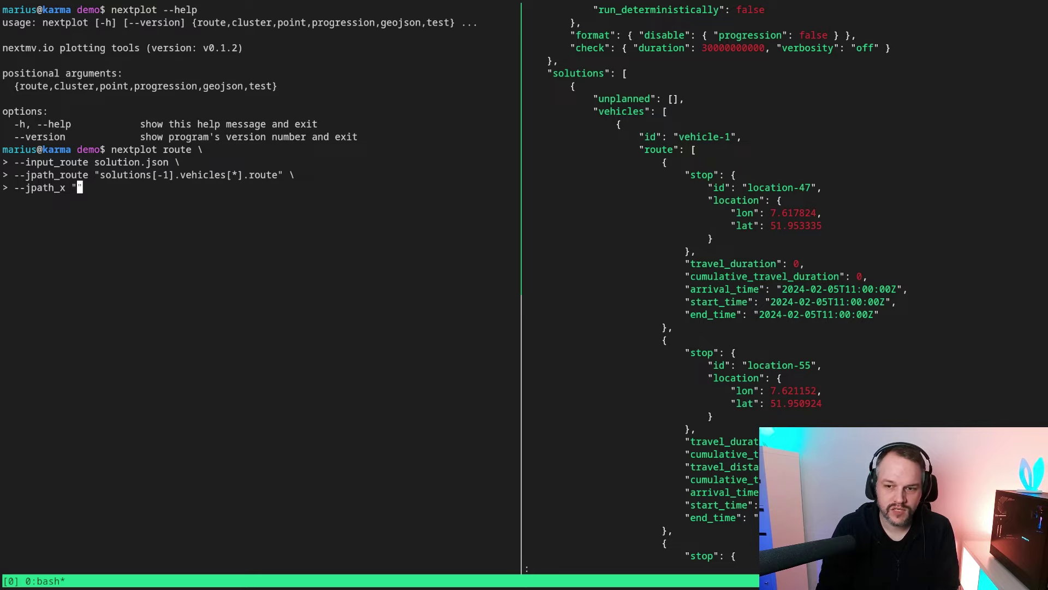
text(stop.location)
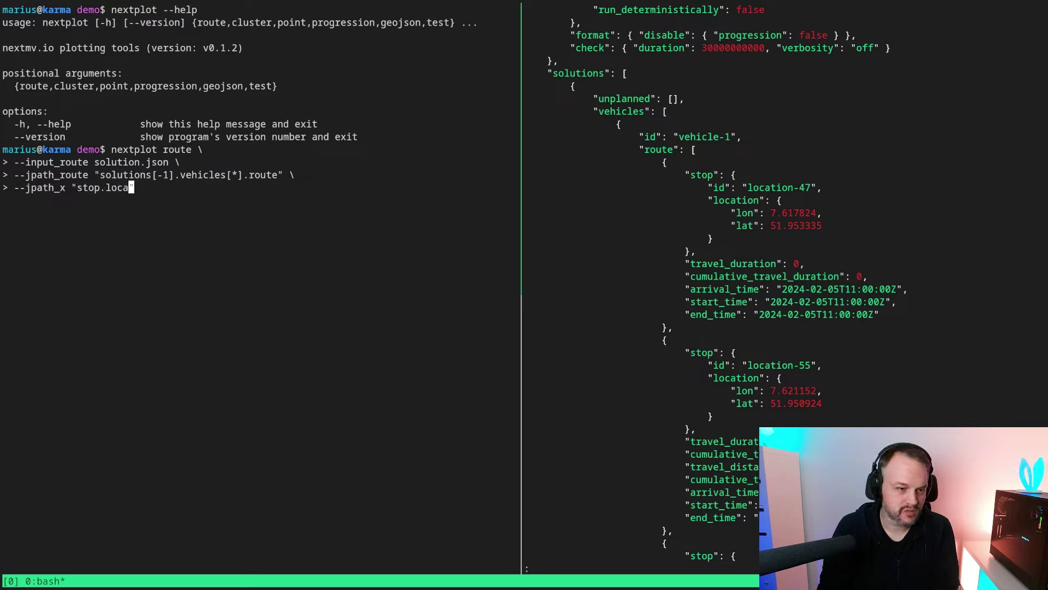
text(.lon)
key(End)
text(\)
key(Return)
text(--jpath)
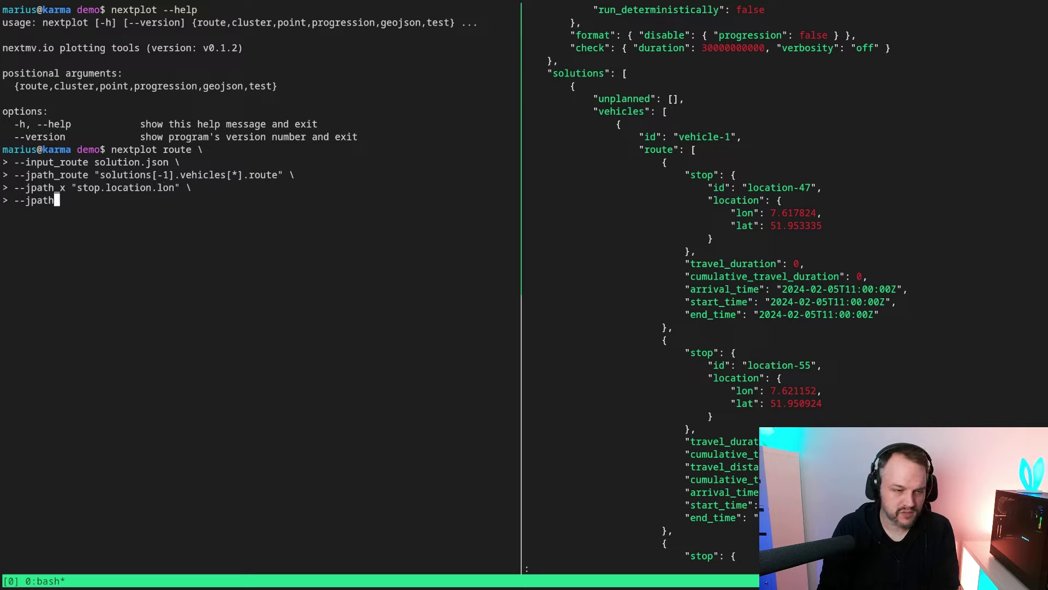
text(_y "st")
key(Left)
text(st)
text(op.location)
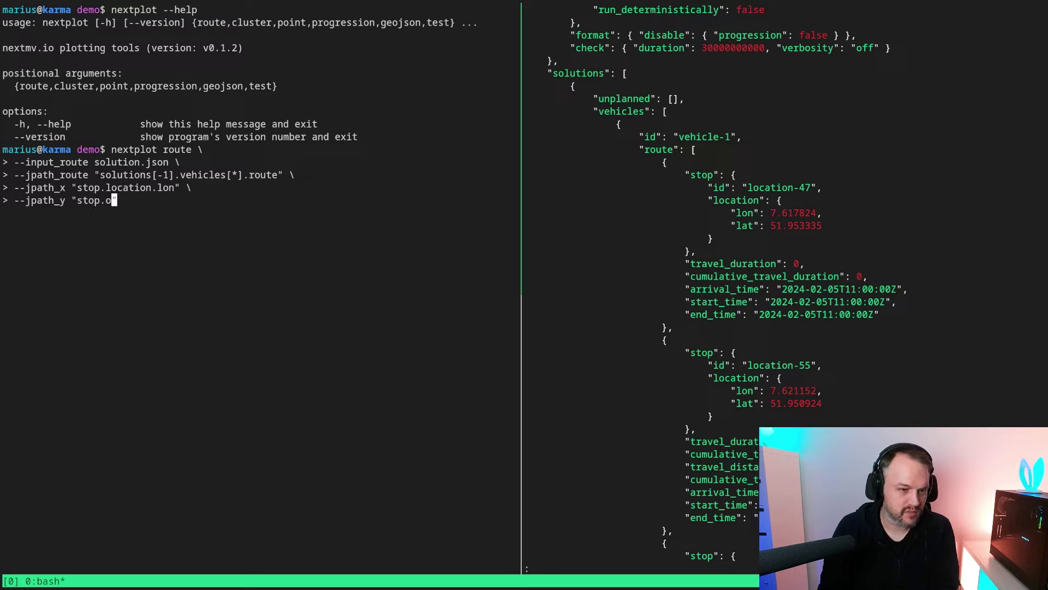
text(.lat)
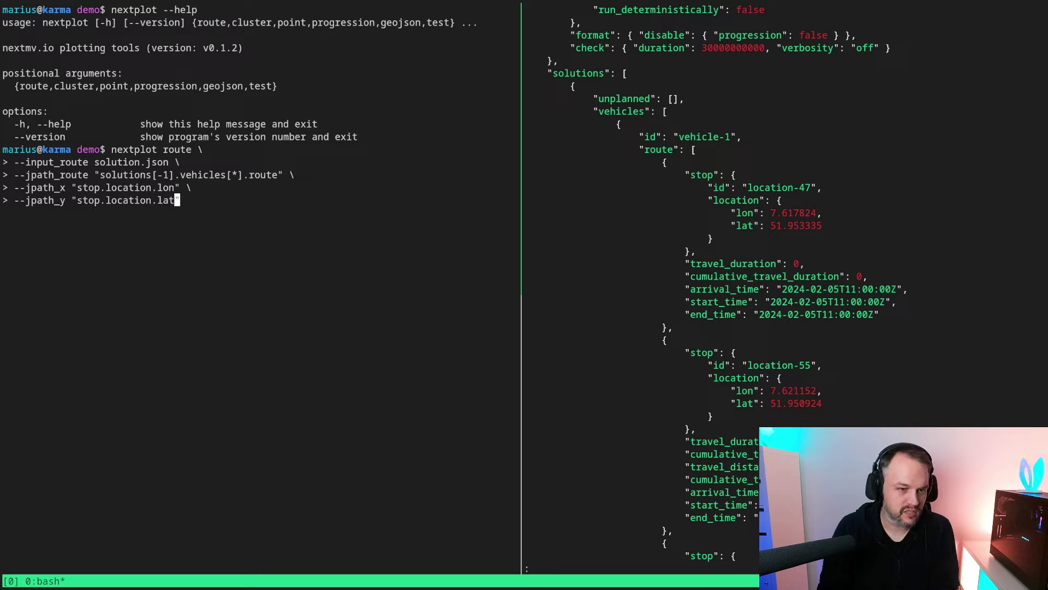
key(Return)
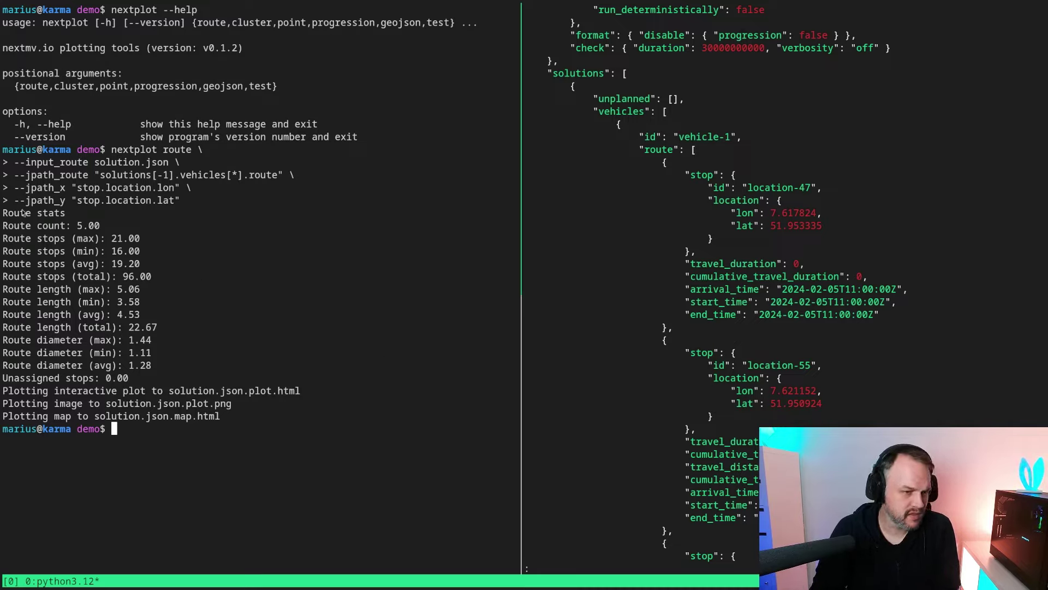
Step: Select the route statistics output, then open solution.json.plot.png from the terminal
drag(4, 215, 145, 381)
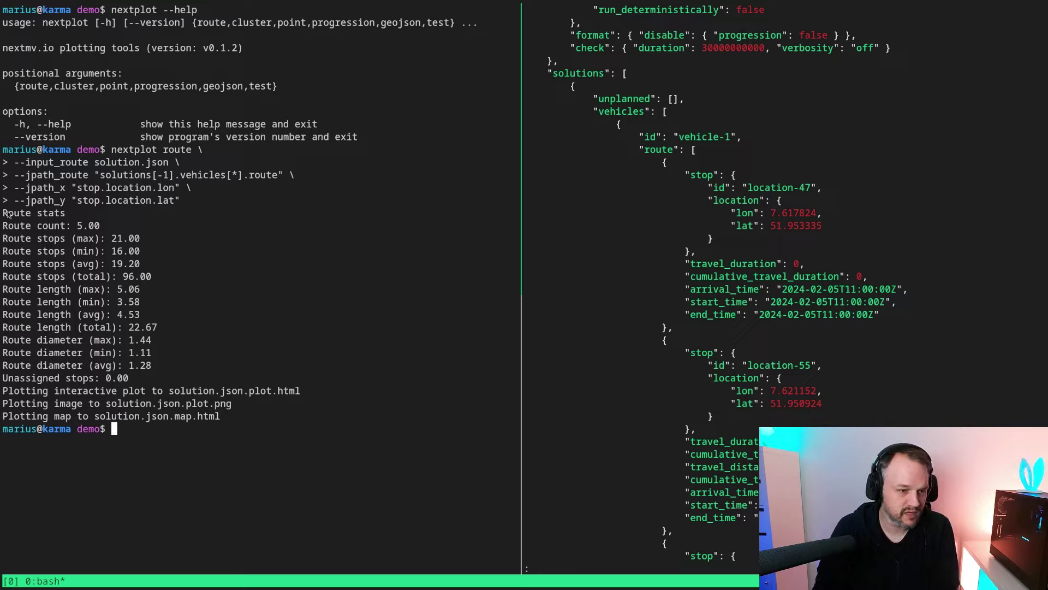
drag(5, 212, 153, 365)
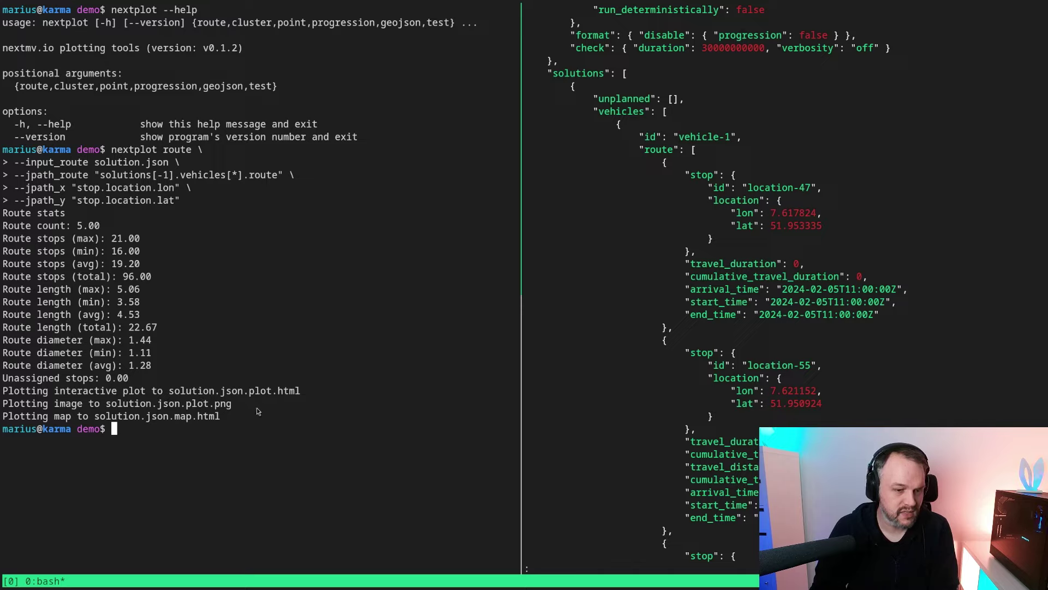
text(open so)
key(Tab)
text(.p)
key(Tab)
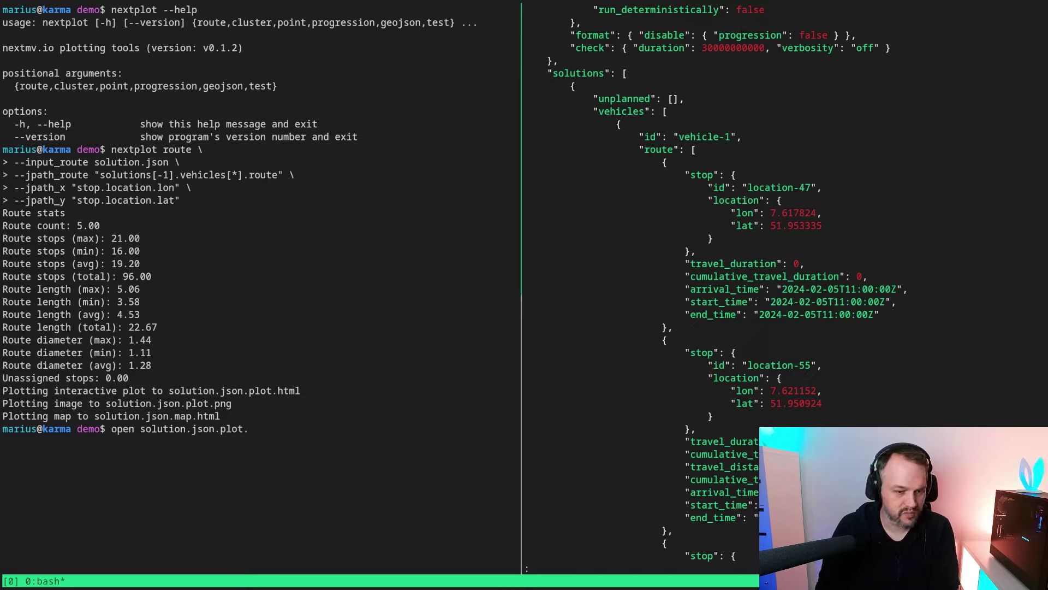
text(pn)
key(Tab)
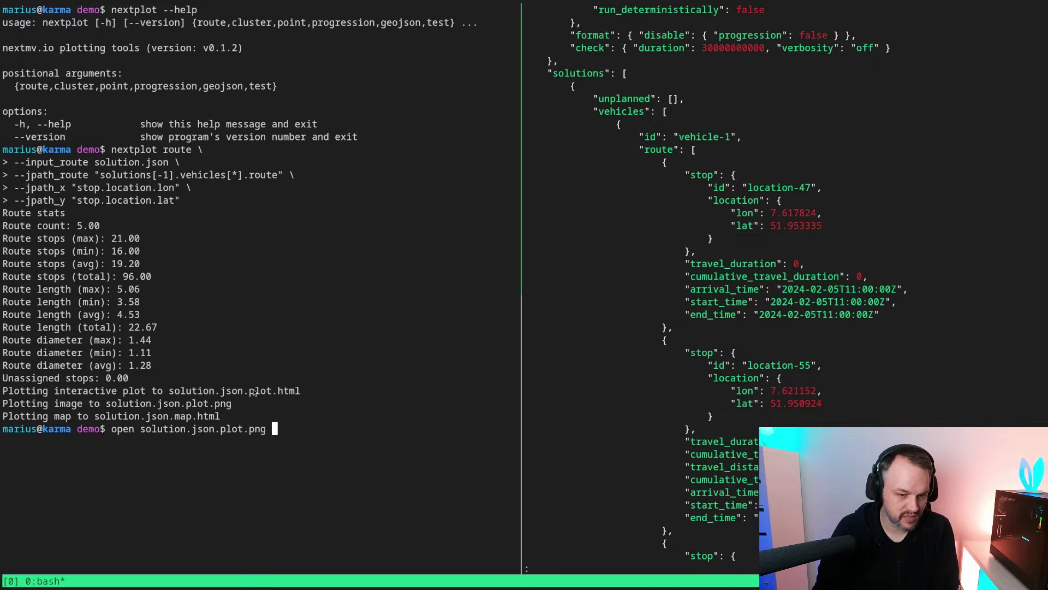
key(Return)
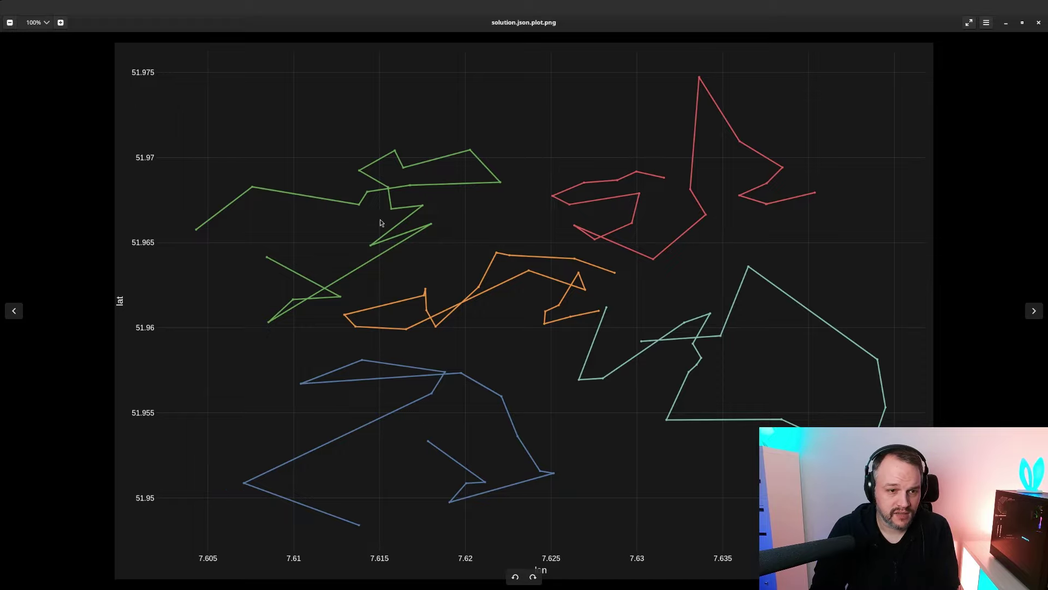
Step: Close the plot image and open solution.json.map.html in Firefox, zoomed into Münster
key(ctrl+w)
key(Up)
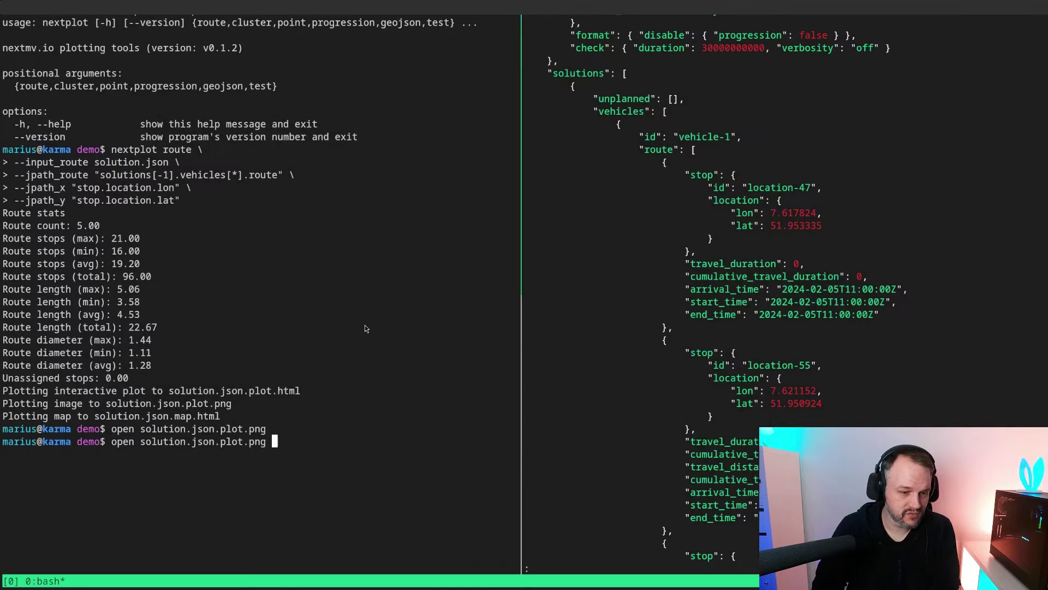
key(Left)
key(Left)
key(Left)
key(Left)
key(Left)
key(Left)
key(Left)
key(Left)
key(Delete)
key(Delete)
key(Delete)
key(Delete)
key(Delete)
key(Delete)
key(Delete)
key(Delete)
text(map)
key(Tab)
key(Return)
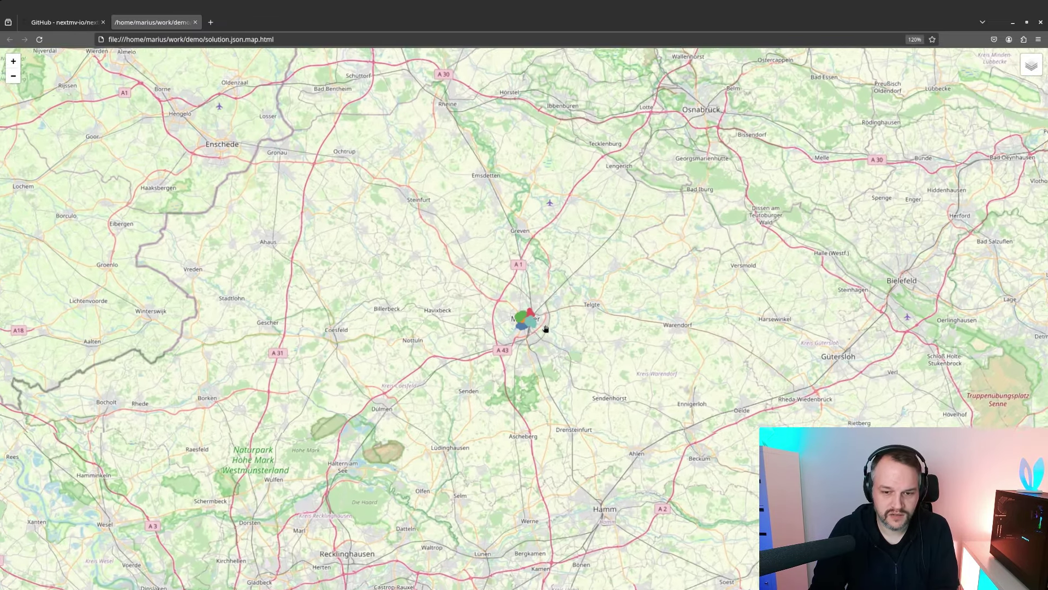
scroll(528, 317, up, 3)
scroll(528, 317, up, 3)
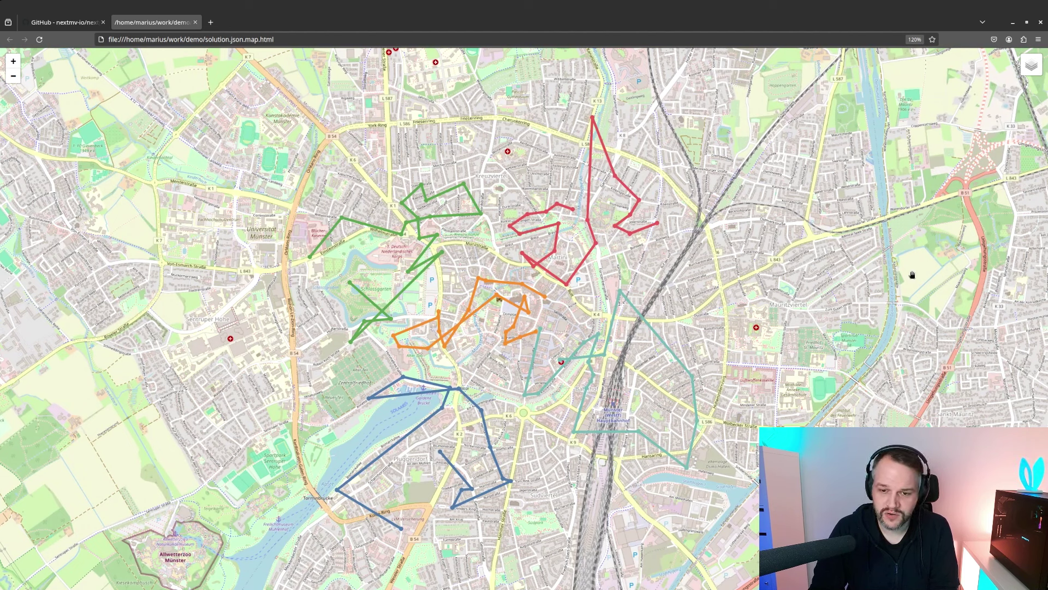
mouse_move(1031, 64)
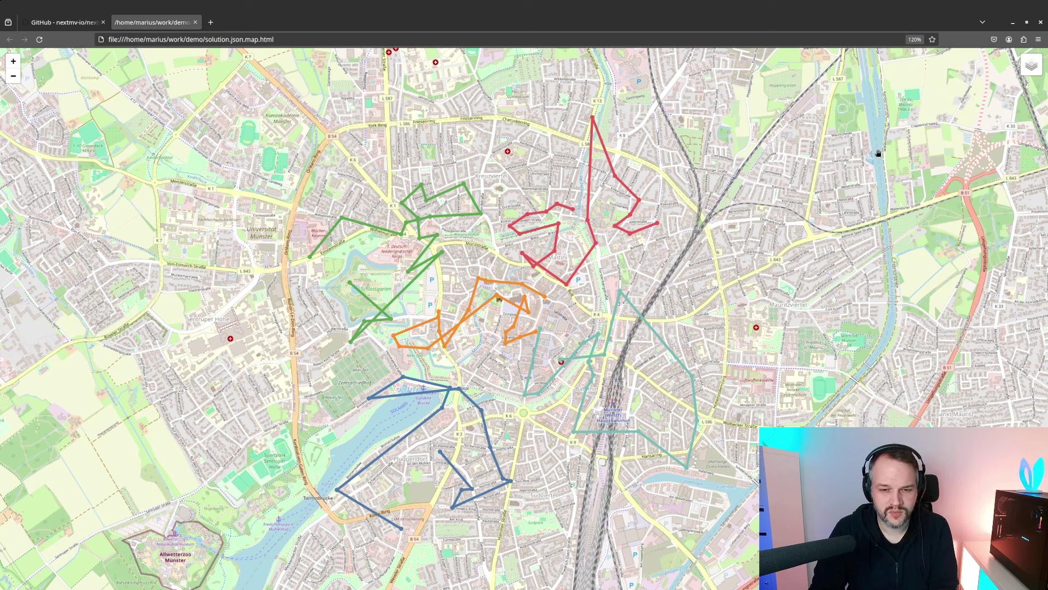
mouse_move(1027, 78)
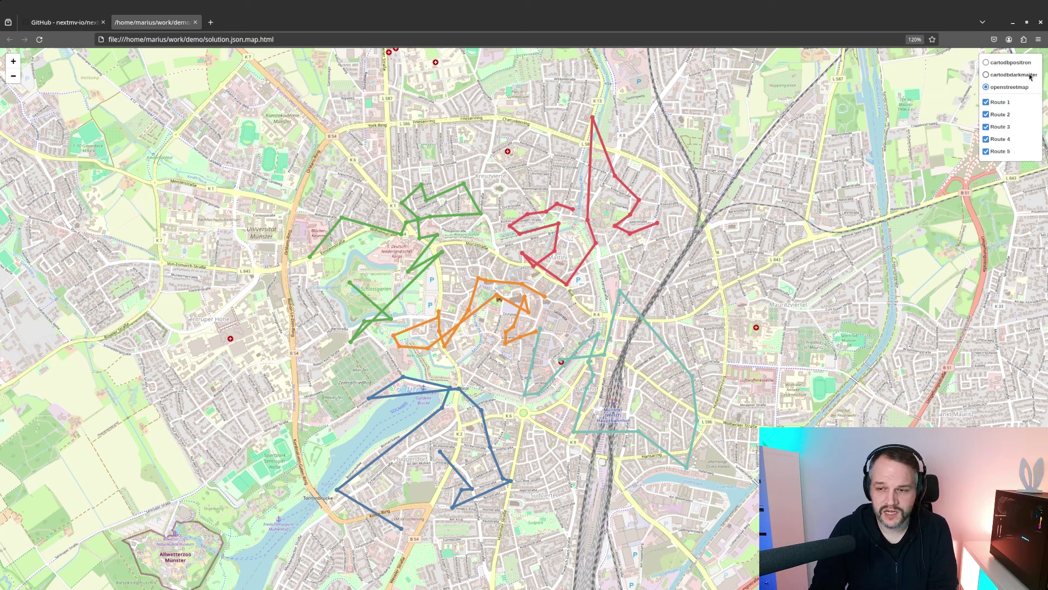
Step: Switch the map's base layer to cartodbdarkmatter
click(1031, 77)
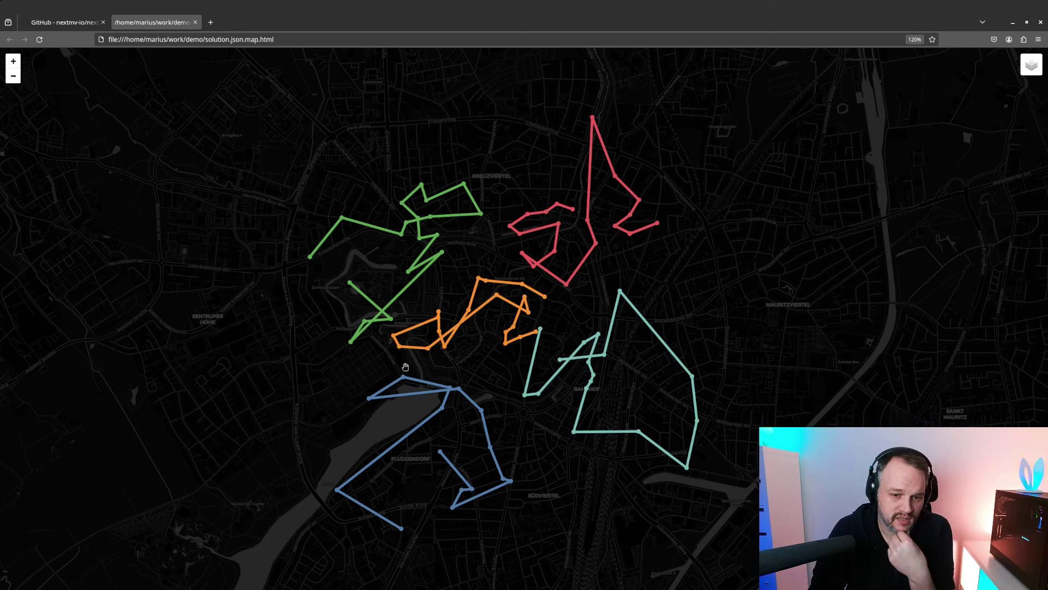
click(399, 347)
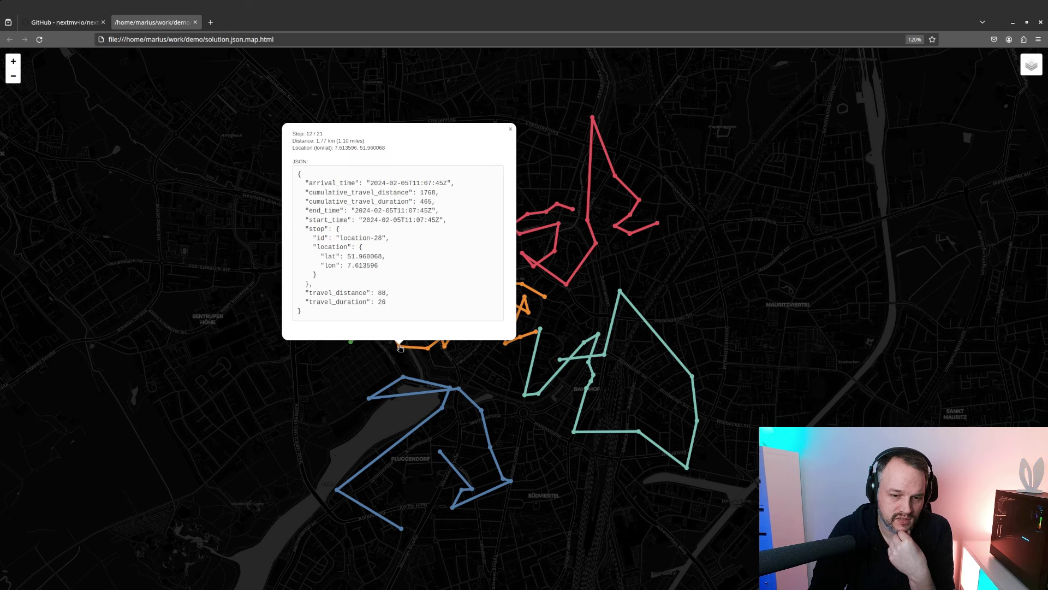
drag(312, 316, 299, 175)
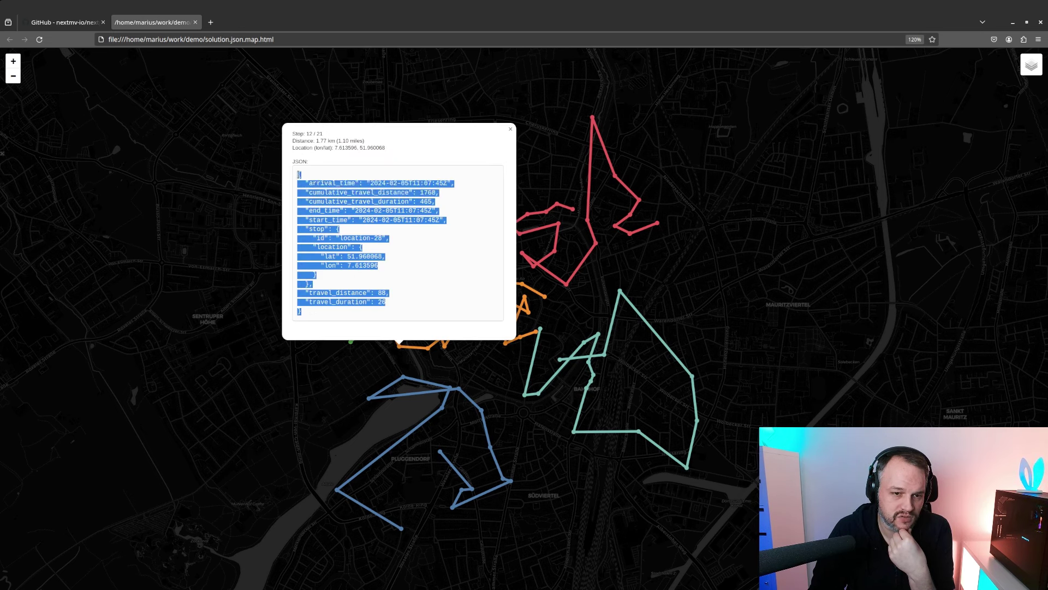
click(359, 236)
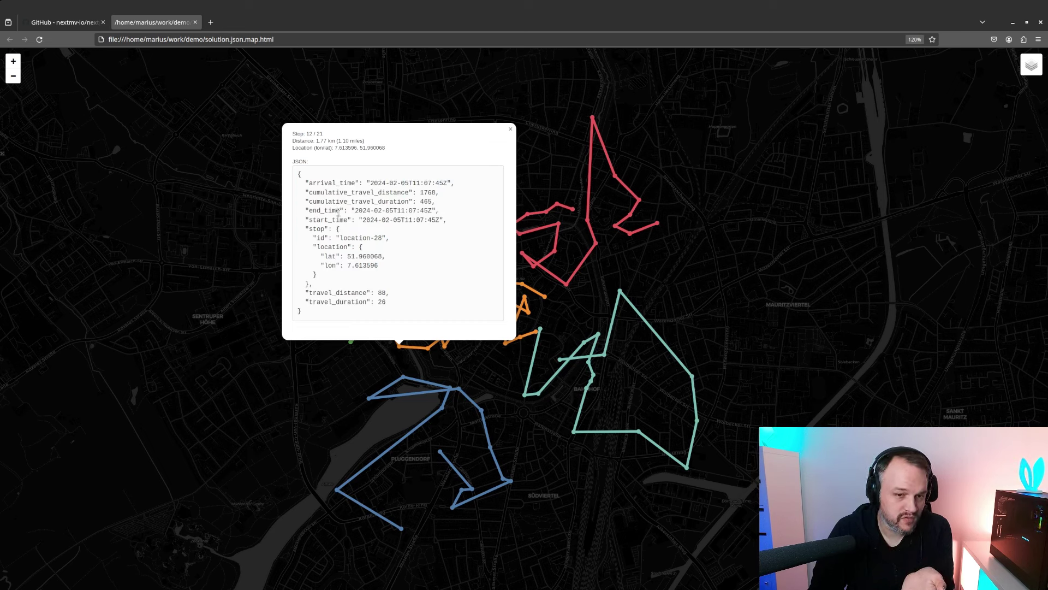
double_click(324, 211)
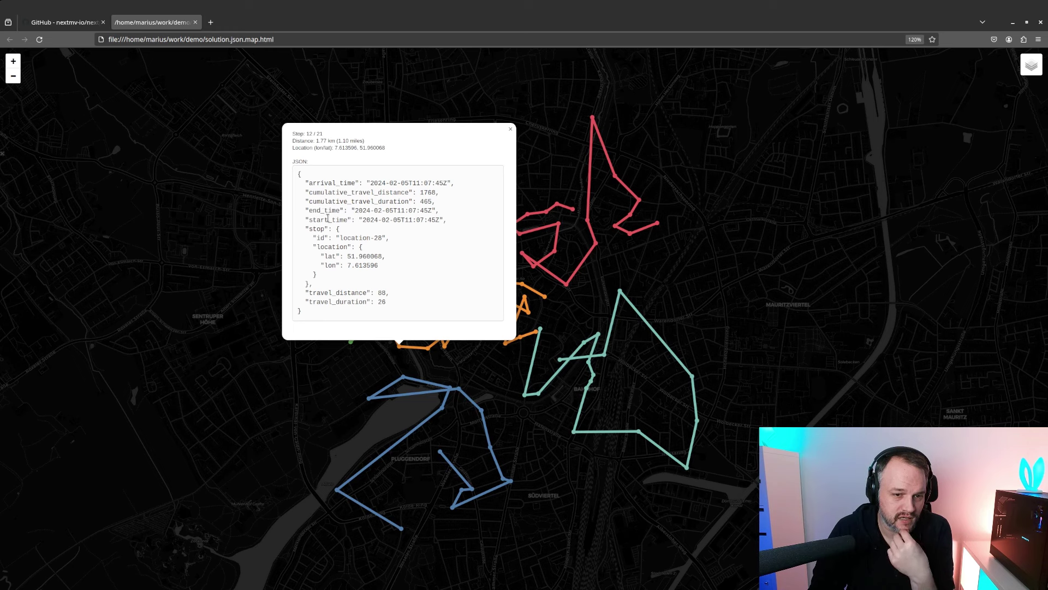
double_click(328, 219)
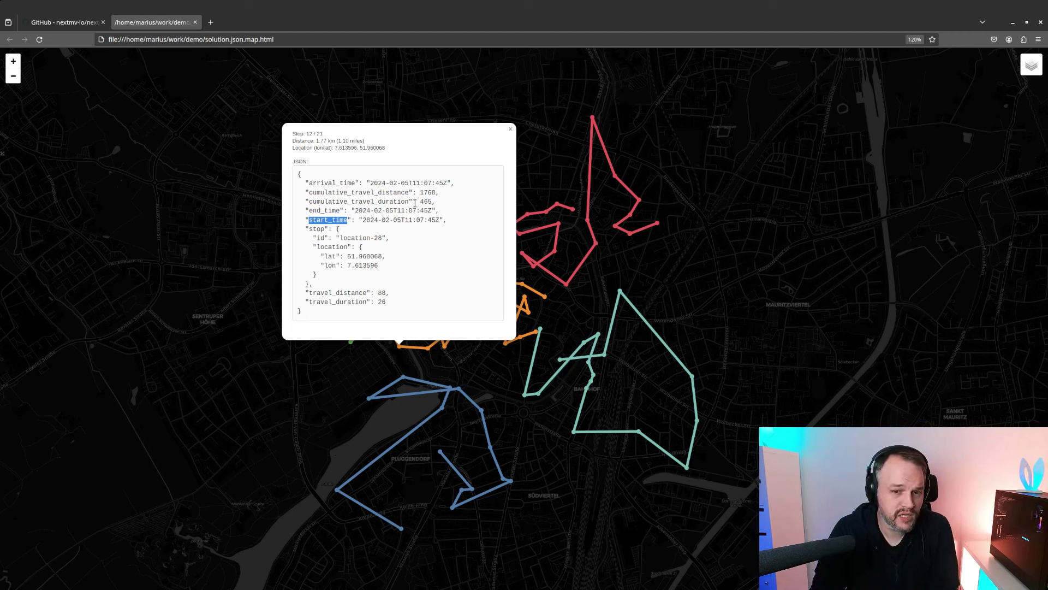
click(510, 128)
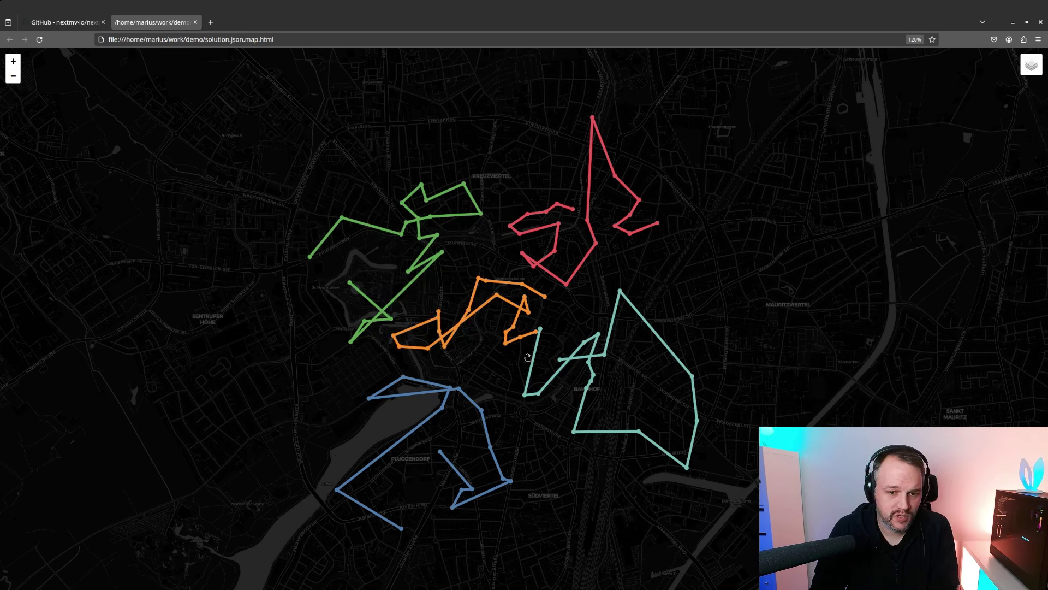
Step: Back in the terminal, paste and run the nextplot cluster command, then reopen solution.json.map.html
key(alt+Tab)
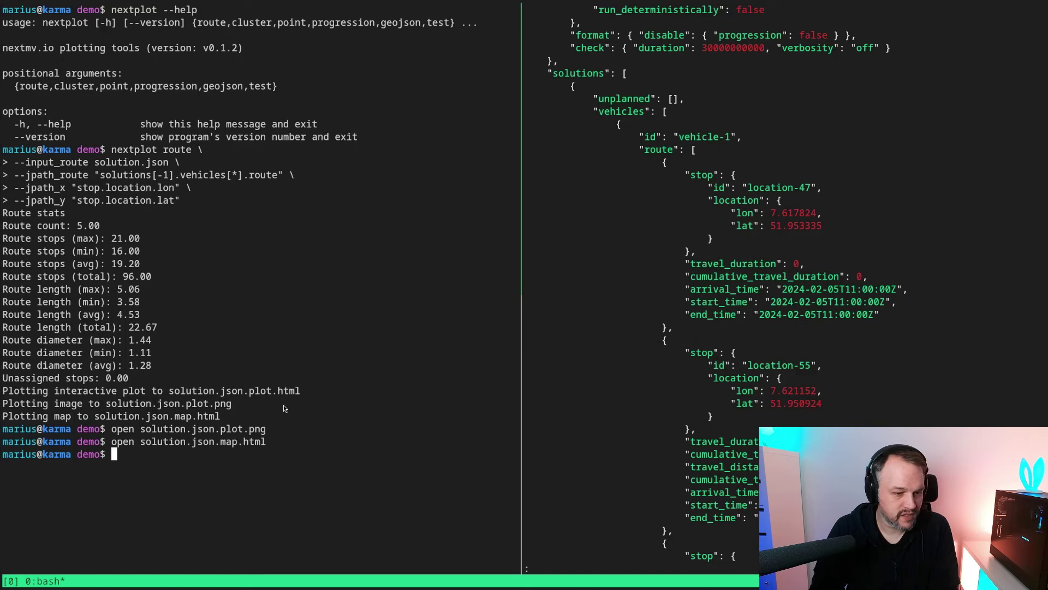
text(nextplot cluster \     --input_cluster solution.json \     --jpath_cluster "solutions[-1].vehicles[*].route" \     --jpath_x "stop.location.lon" \     --jpath_y "stop.location.lat")
key(Return)
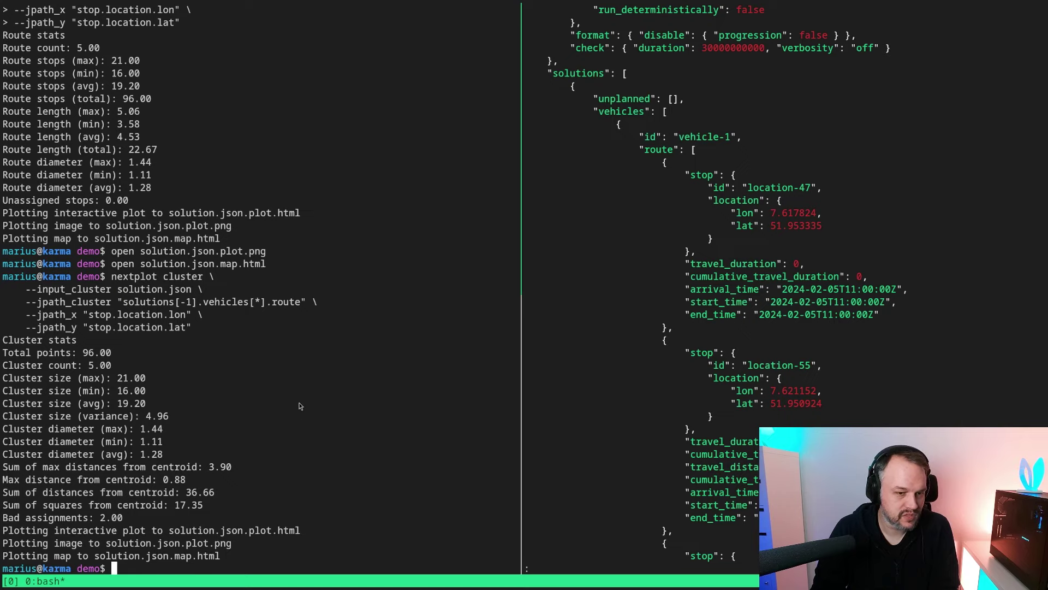
key(Up)
key(Up)
key(Return)
Step: Zoom into Münster, use the dark CartoDB base map, inspect a red stop, and recentre
scroll(533, 344, up, 3)
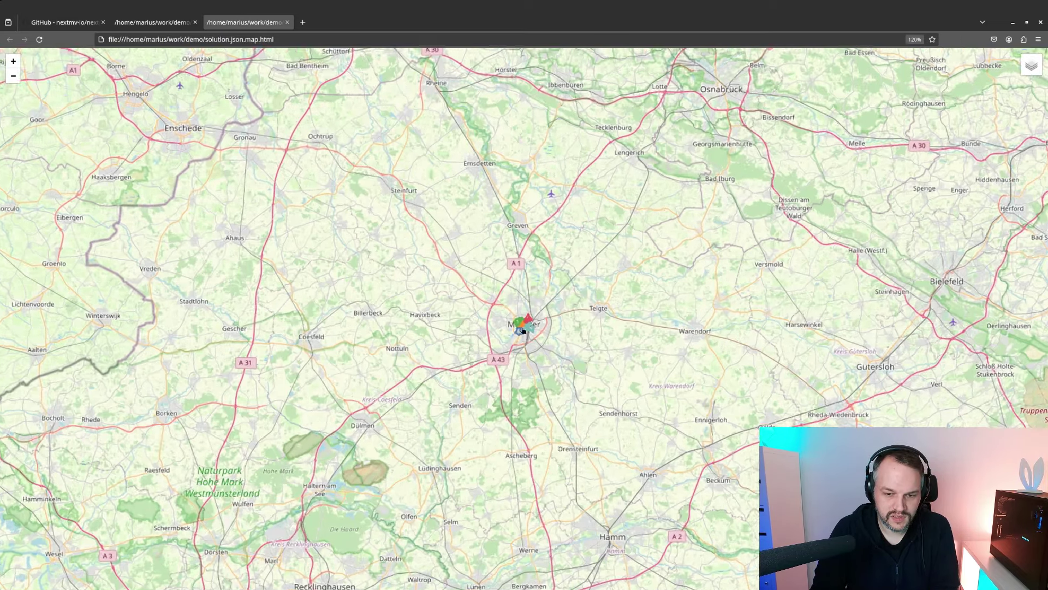
scroll(529, 322, up, 3)
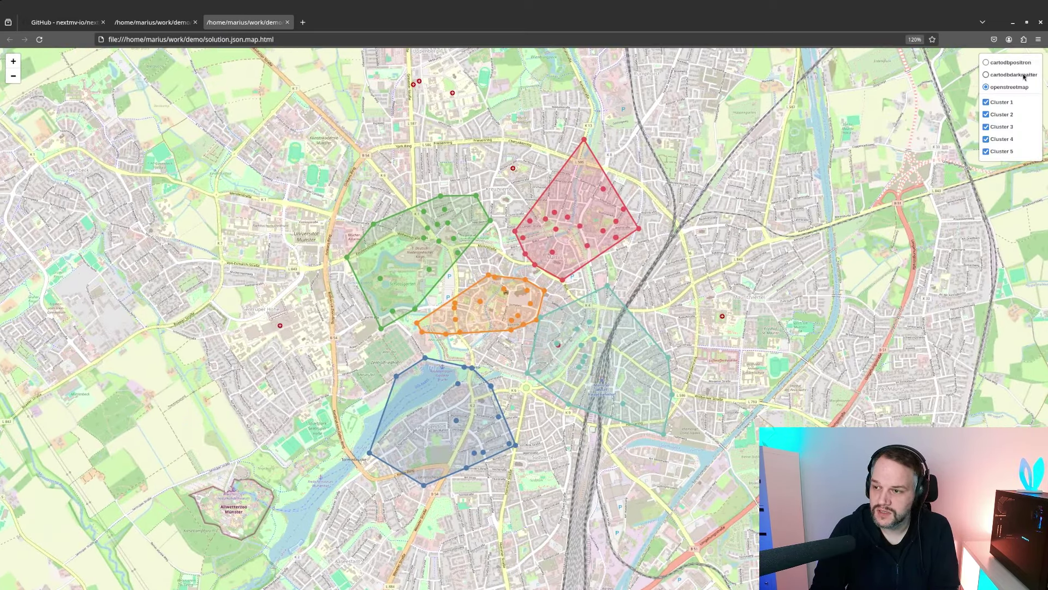
click(1025, 77)
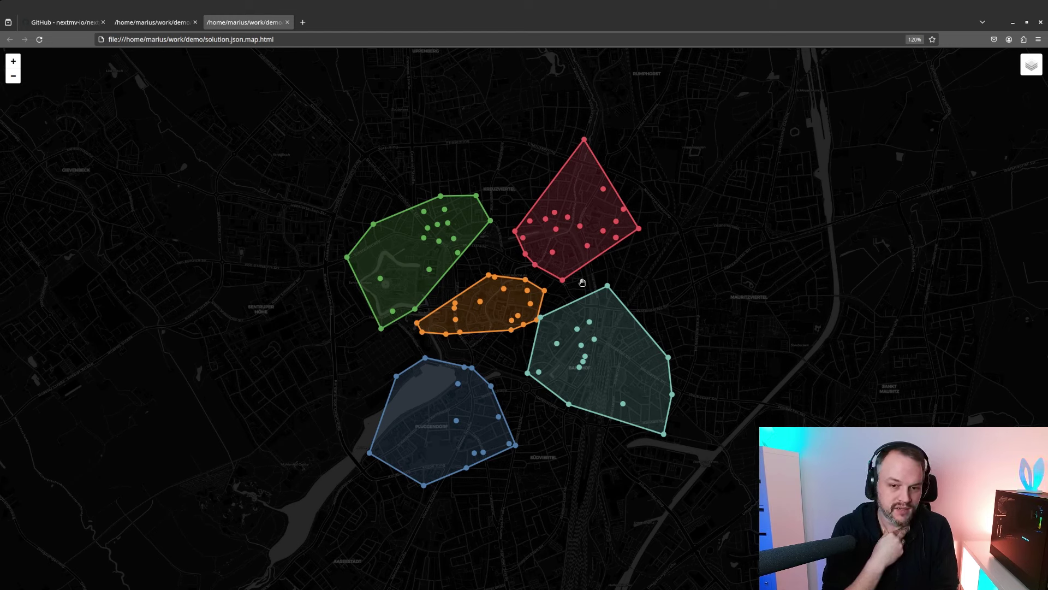
click(566, 221)
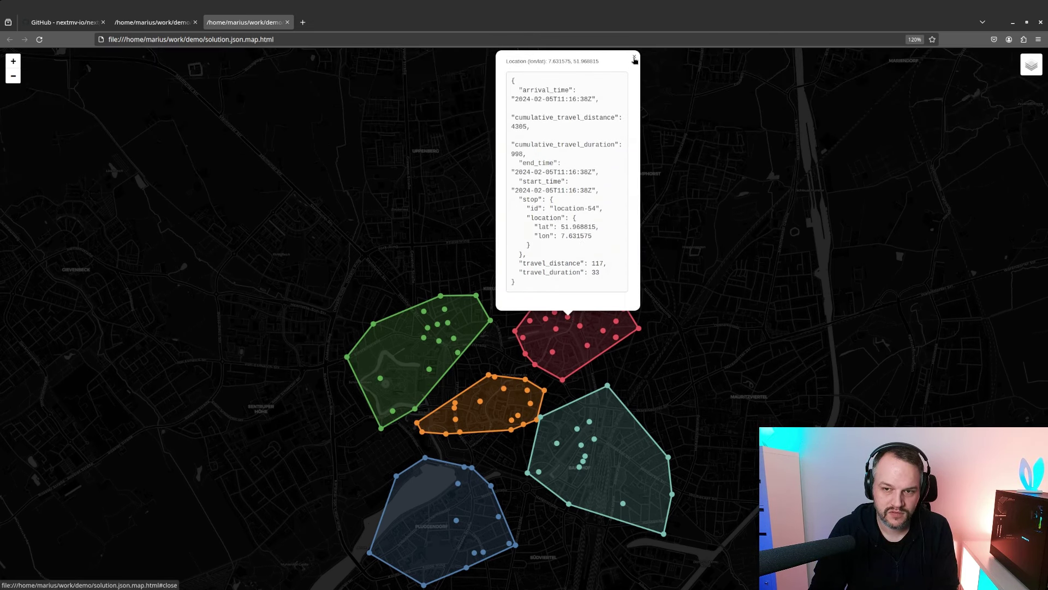
click(635, 59)
drag(721, 400, 708, 298)
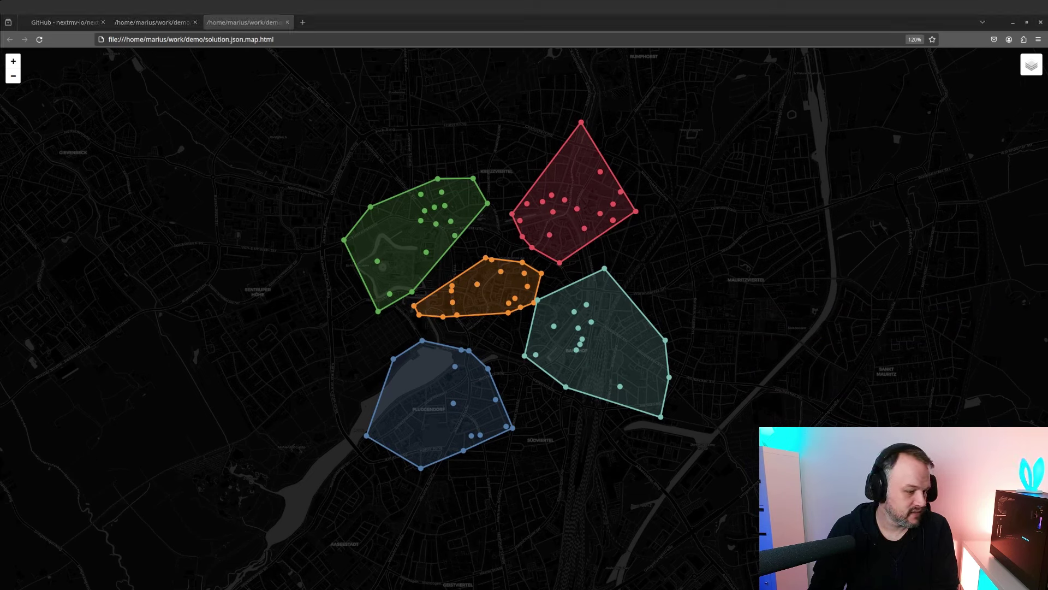
Step: Run the prepared nextplot route command with --rk_osm road routing on muenster.osm.pbf
key(super)
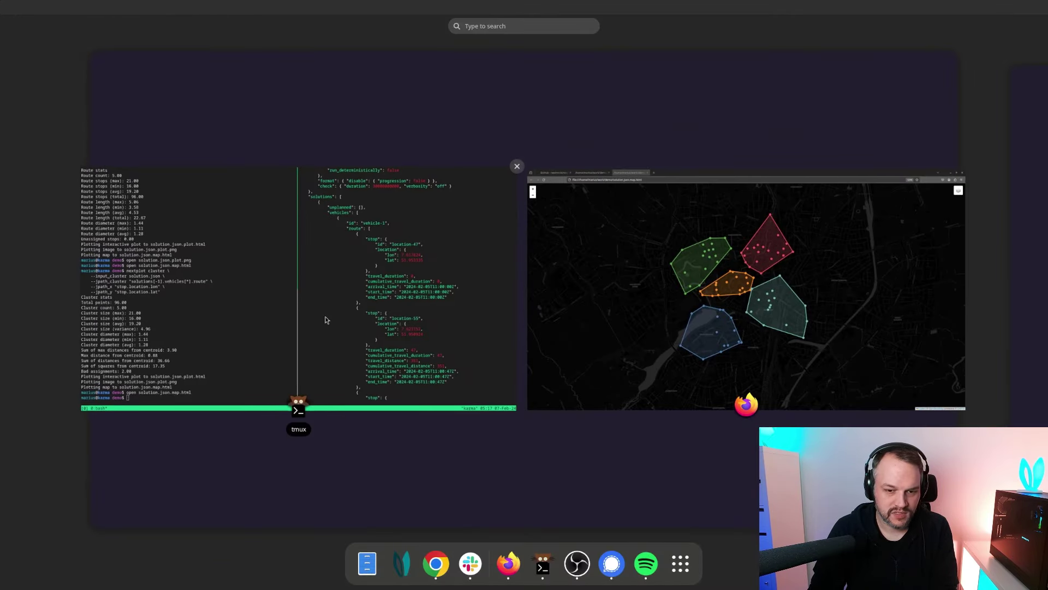
click(363, 281)
text(nextplot route \     --input_route solution.json \     --nextroute \     --sort_color \     --colors rainbow \     --start_end_markers \     --route_direction animation \     --rk_osm /home/marius/work/osm/muenster.osm.pbf)
key(Return)
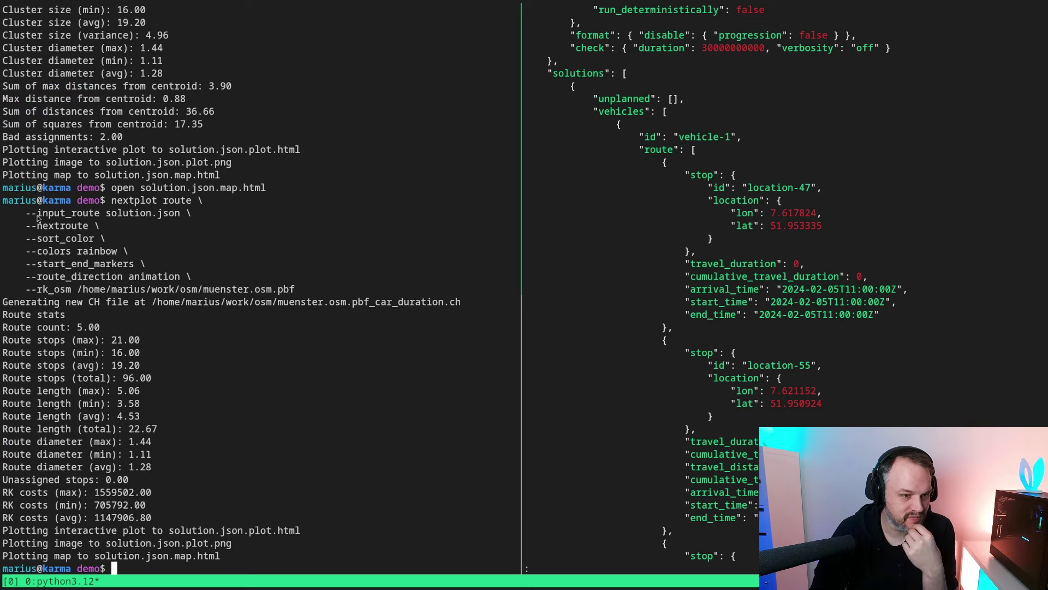
Step: Highlight --nextroute, --sort_color, --colors rainbow, --start_end_markers, --route_direction animation, --rk_osm and the OSM path
drag(37, 217, 186, 214)
drag(37, 227, 89, 228)
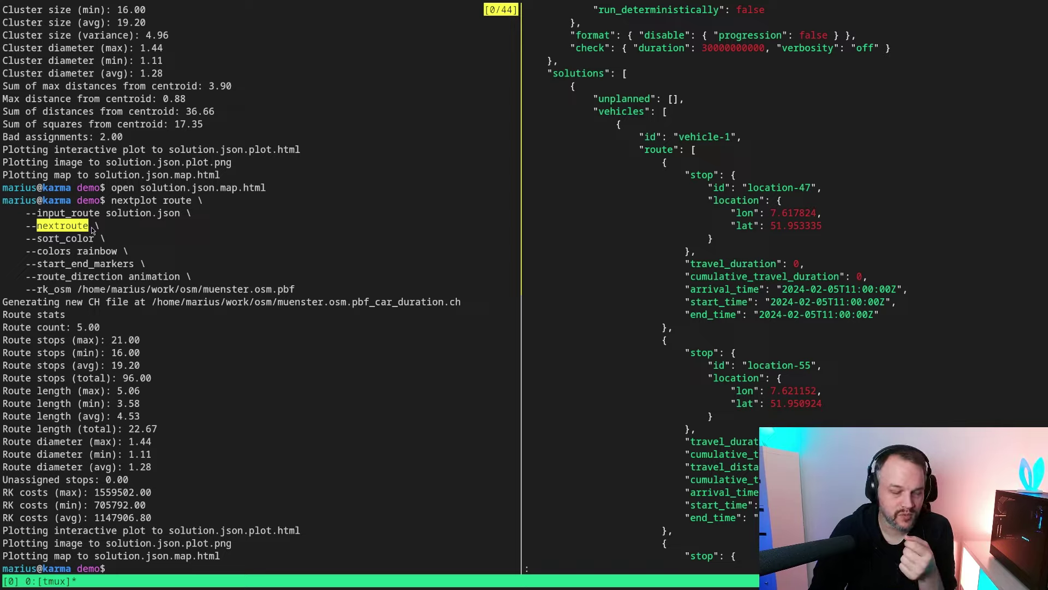
key(Return)
drag(41, 243, 66, 250)
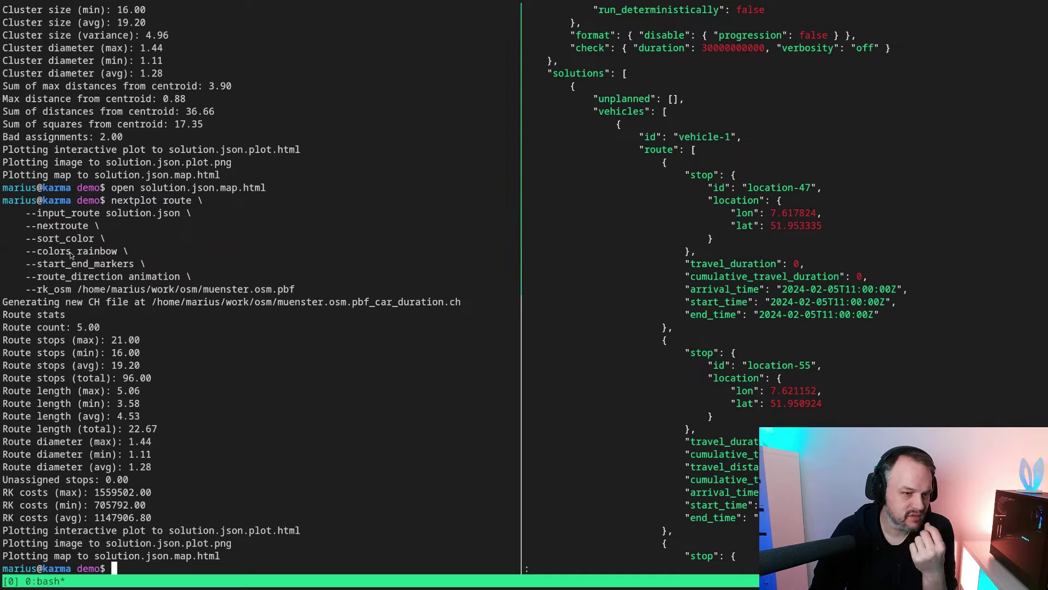
drag(31, 251, 119, 252)
drag(39, 266, 141, 264)
drag(53, 278, 163, 279)
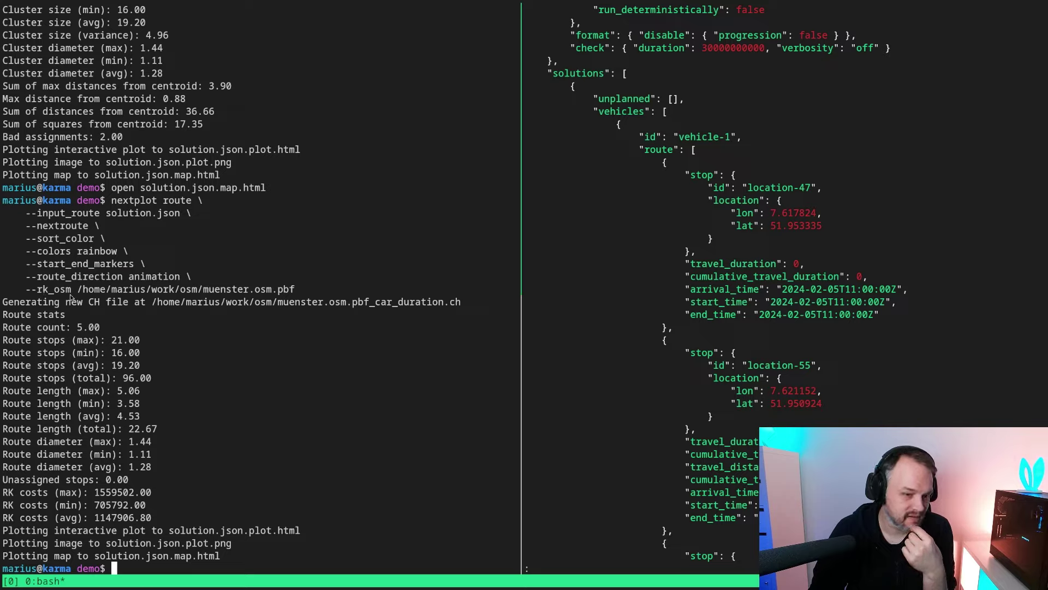
drag(39, 294, 85, 294)
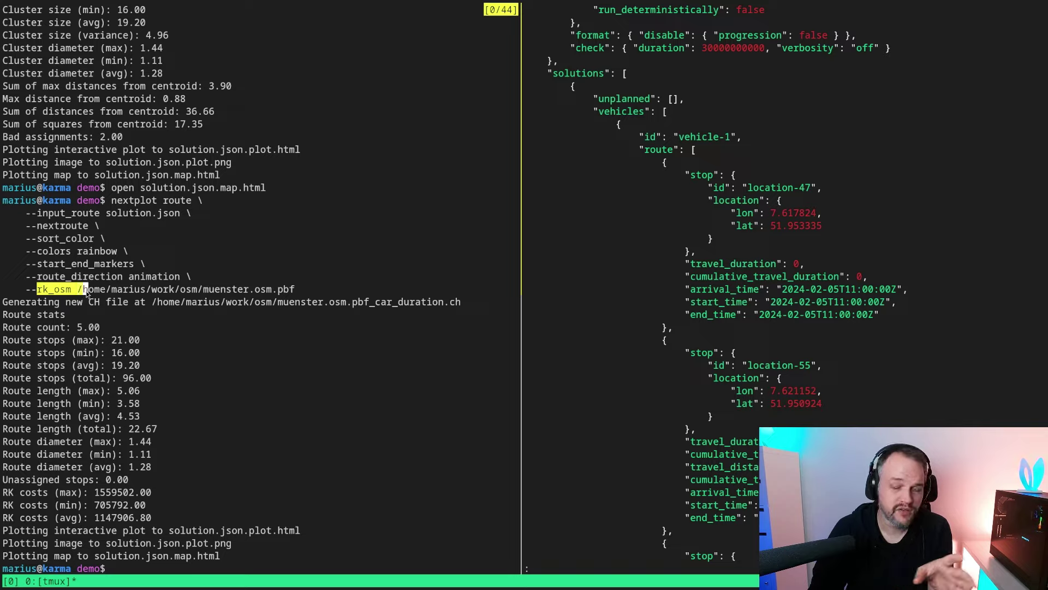
drag(87, 293, 300, 293)
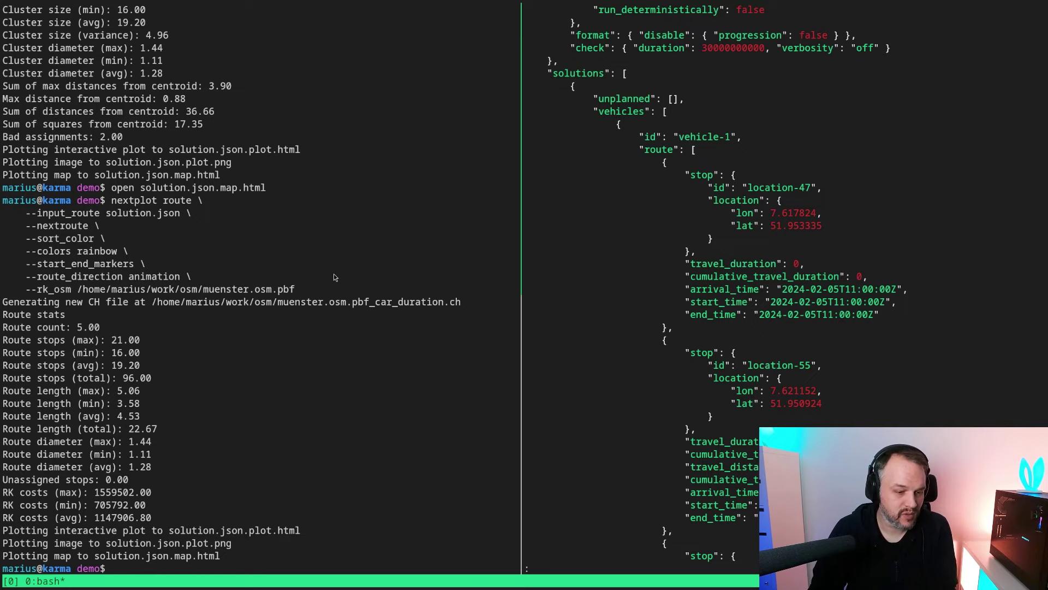
key(Up)
key(Up)
Step: Open solution.json.map.html, zoom into Münster and switch to the dark CartoDB base map
key(Return)
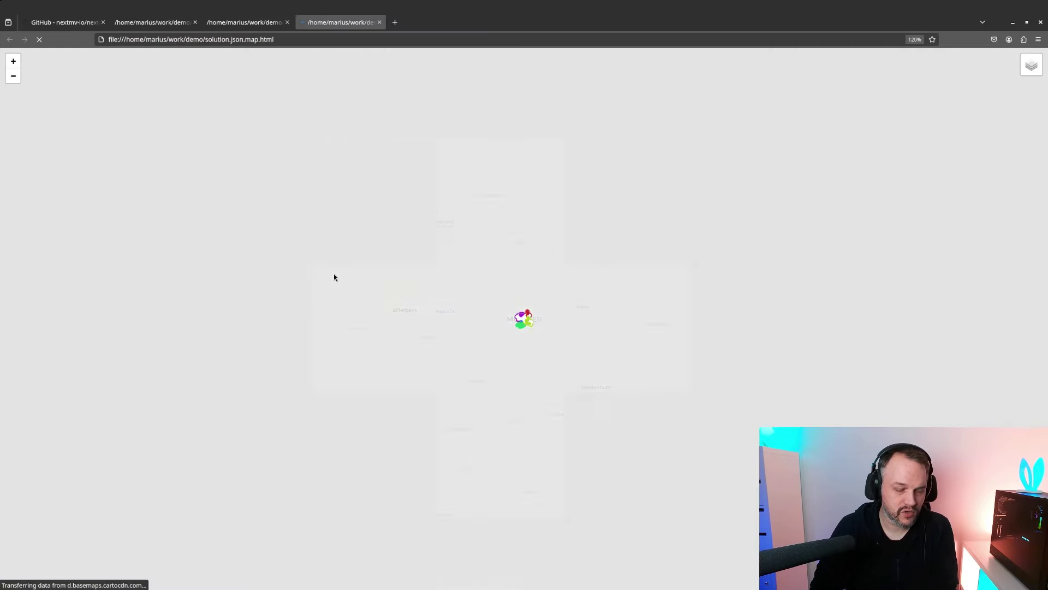
scroll(553, 364, up, 5)
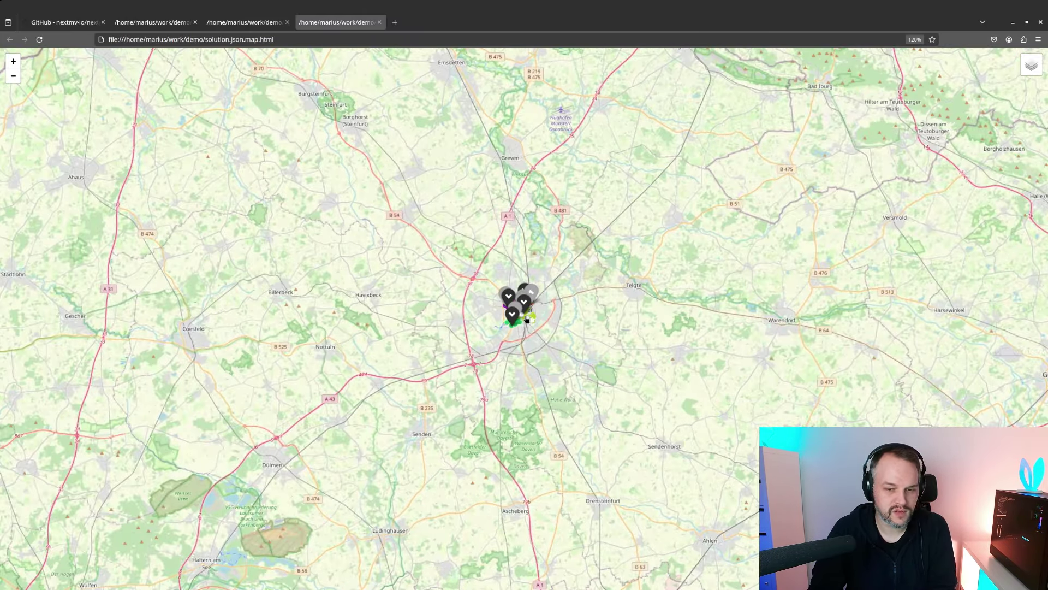
scroll(542, 310, up, 2)
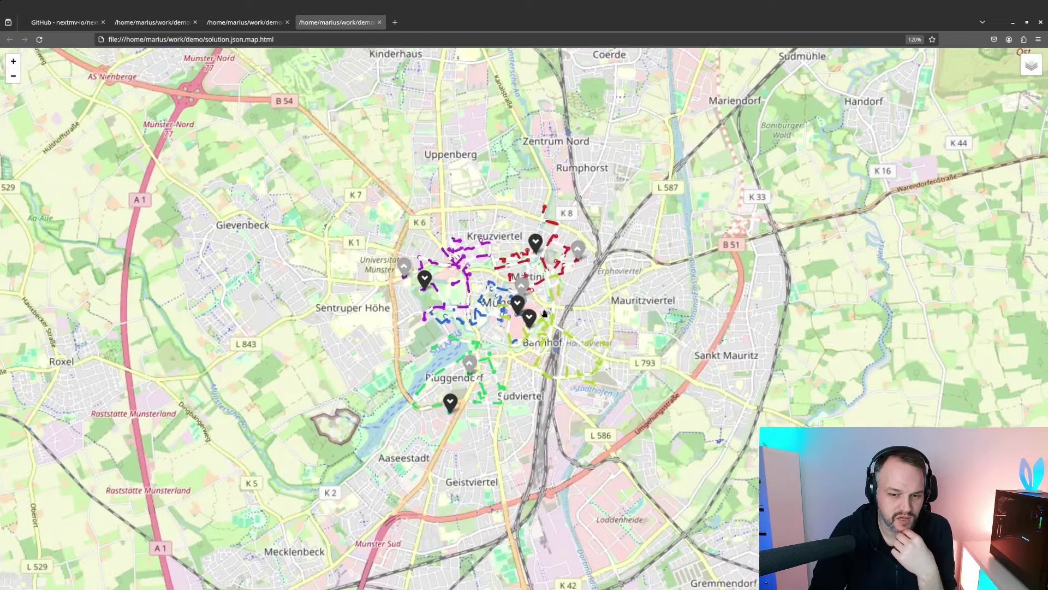
scroll(543, 312, up, 1)
scroll(543, 313, up, 1)
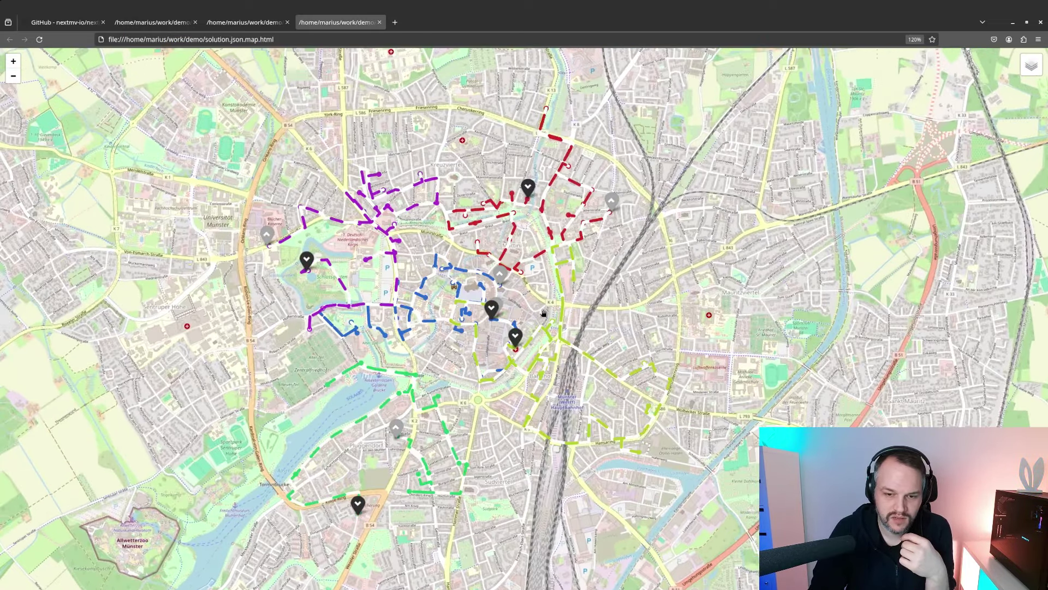
click(1014, 75)
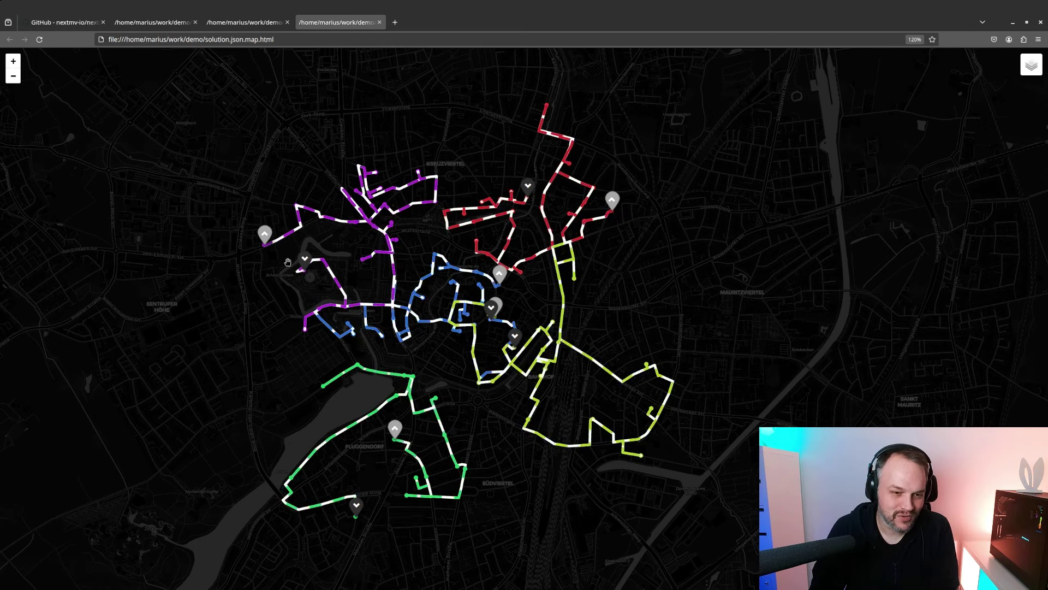
Step: View the 'First stop in route 5' marker popup, close it, then go to the GitHub tab
click(265, 234)
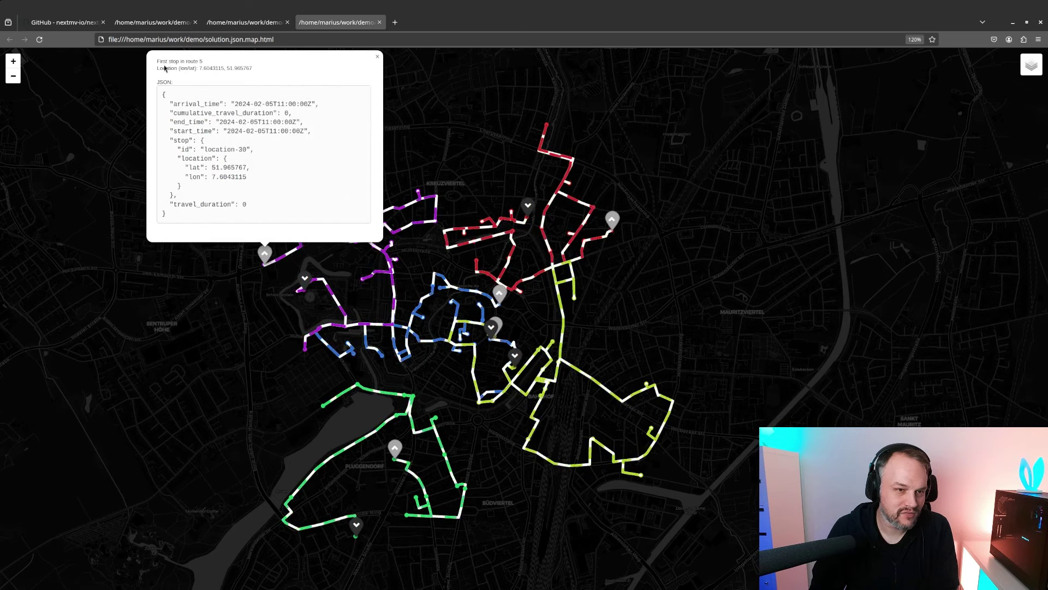
drag(156, 61, 208, 66)
click(326, 111)
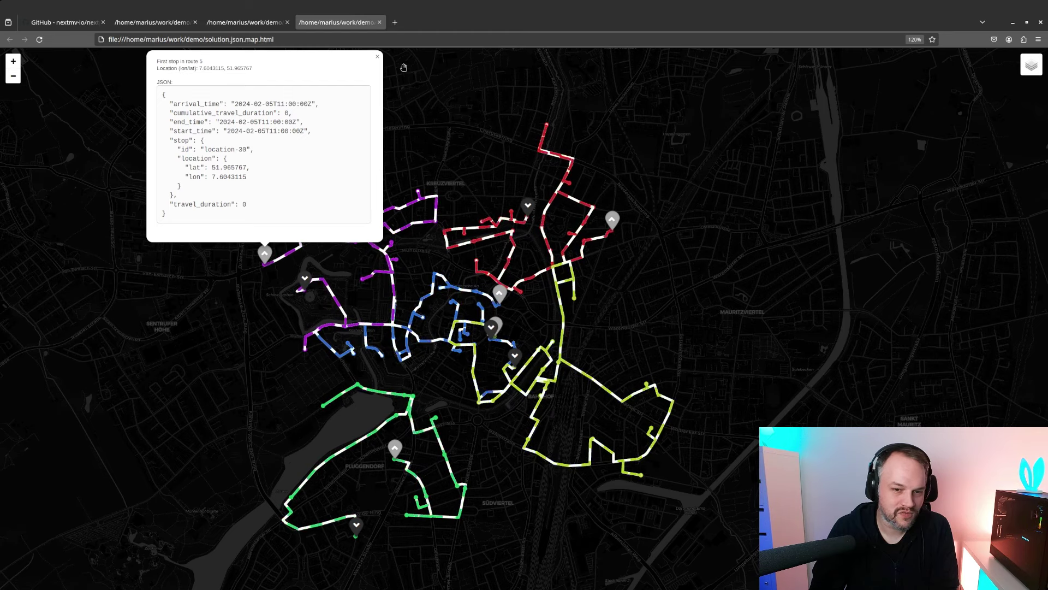
click(376, 58)
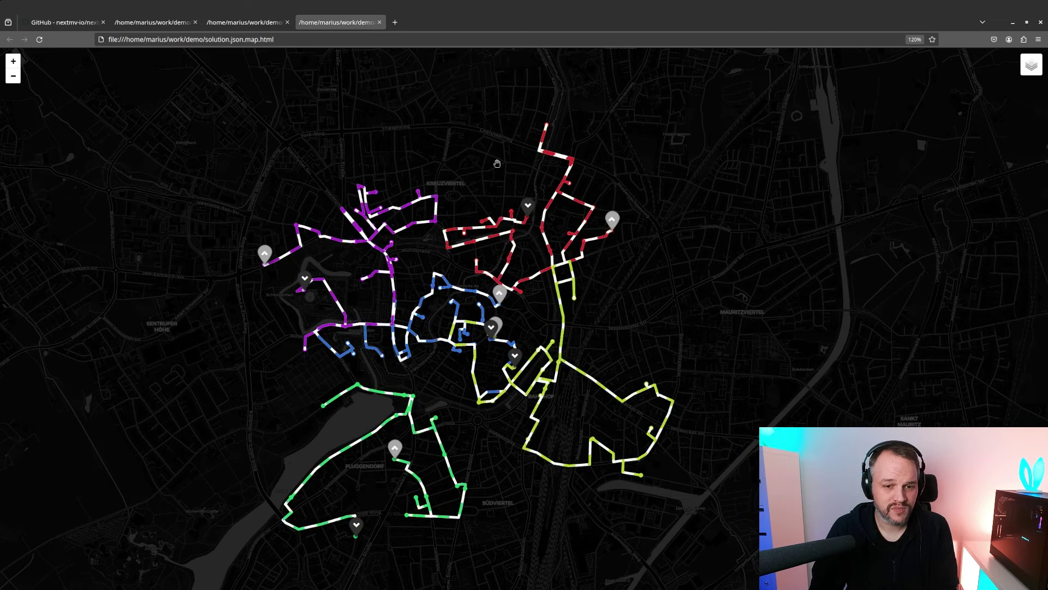
click(63, 22)
Step: Scroll up to the repository file list, then down to the README's Installation and Usage sections
scroll(206, 229, up, 20)
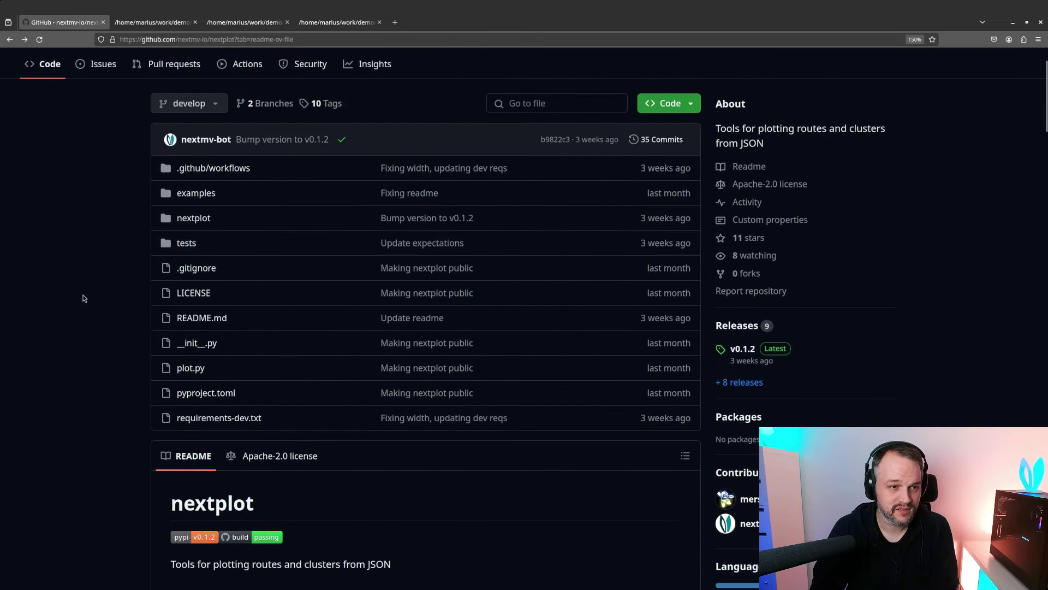
scroll(71, 322, down, 6)
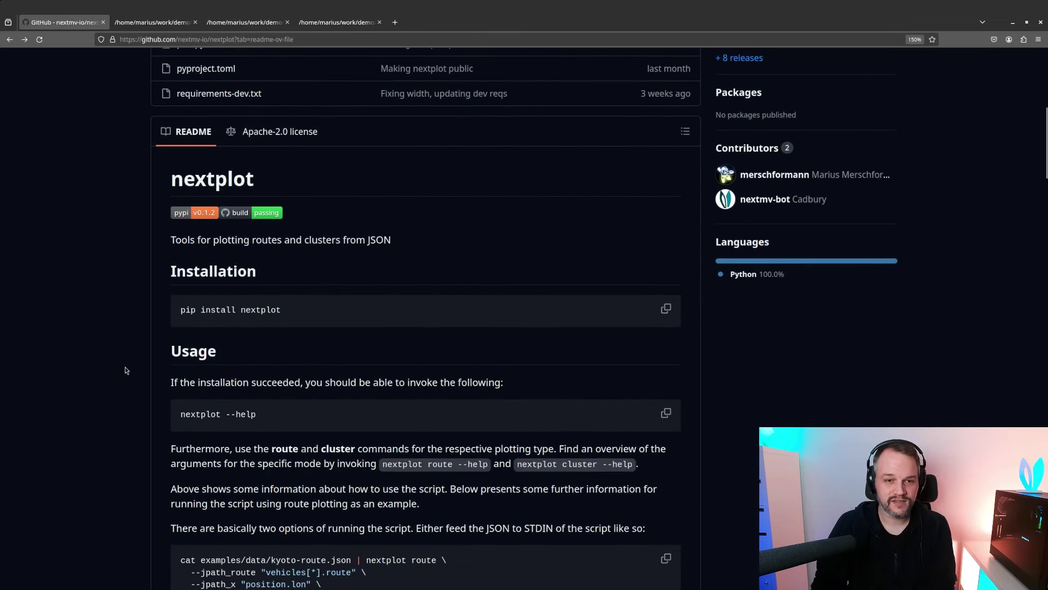